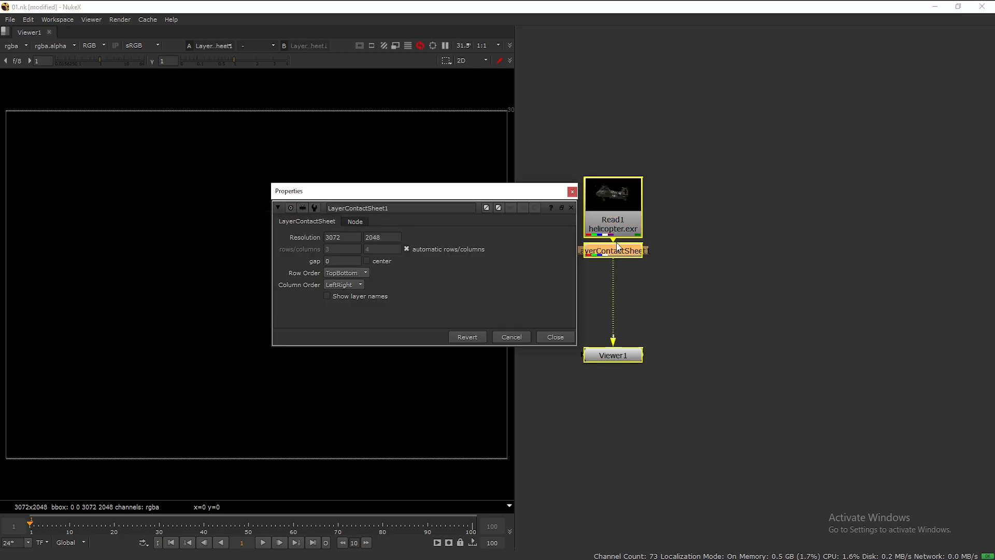
Place the LayerContactSheet node between the helicopter Read node and the Viewer, and close its properties
mouse_move(618, 265)
left_mouse_down()
mouse_move(684, 271)
mouse_move(618, 270)
left_mouse_up()
left_click_drag(619, 233, 619, 188)
left_click_drag(620, 269, 616, 234)
left_click_drag(490, 200, 474, 209)
left_click(556, 202)
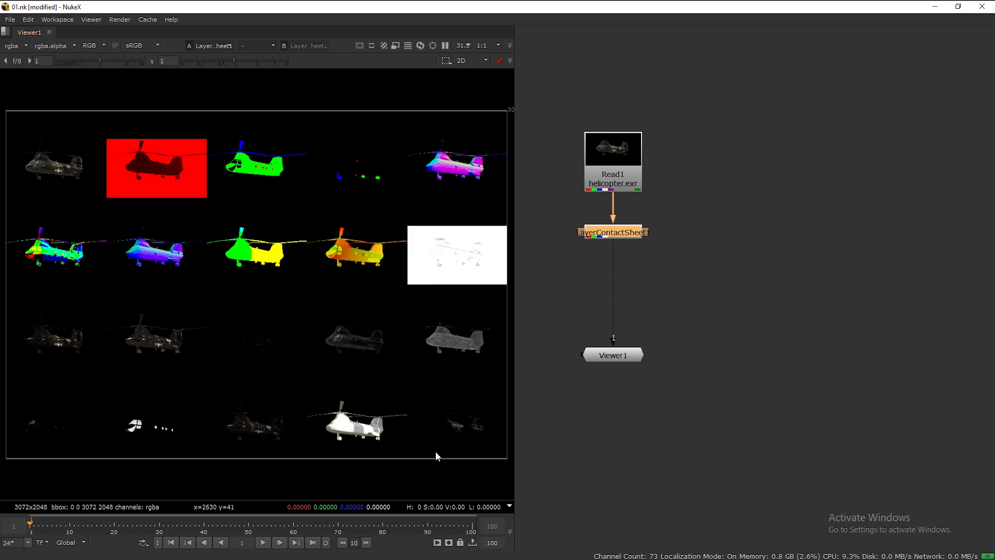
Turn on the display of layer names in the LayerContactSheet node
double_click(618, 231)
left_click_drag(500, 206, 881, 91)
left_click(712, 191)
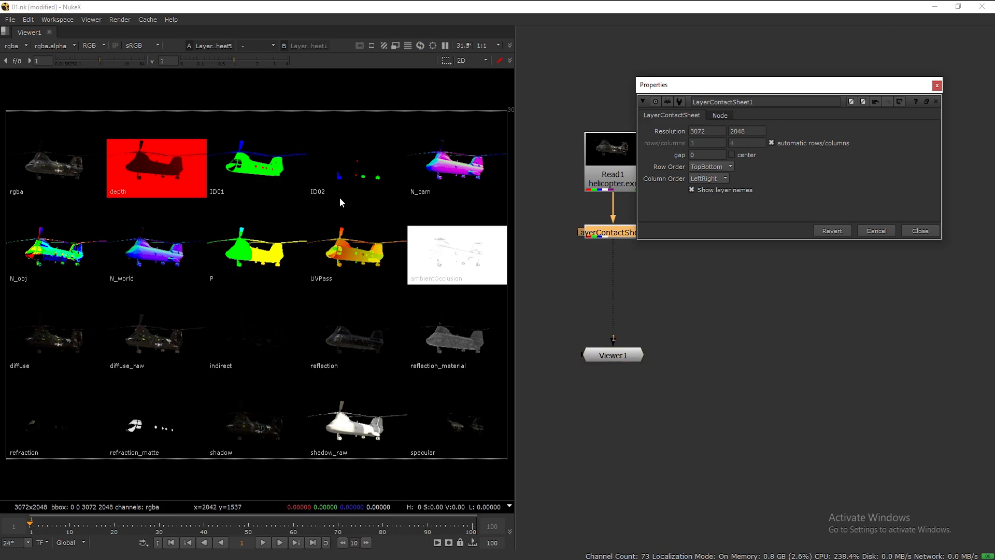
left_click(921, 232)
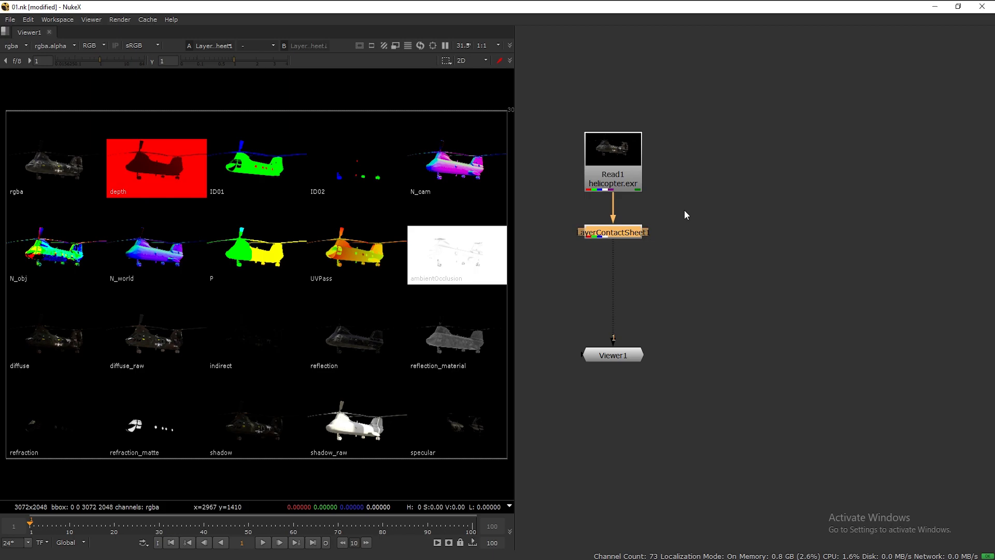
Add a Shuffle node fed by the helicopter Read node and move its properties clear of the contact sheet
left_click(684, 210)
middle_click_drag(717, 145, 714, 178)
key("ctrl+s")
key("Tab")
type("sh")
left_click(665, 187)
left_click_drag(622, 96, 912, 241)
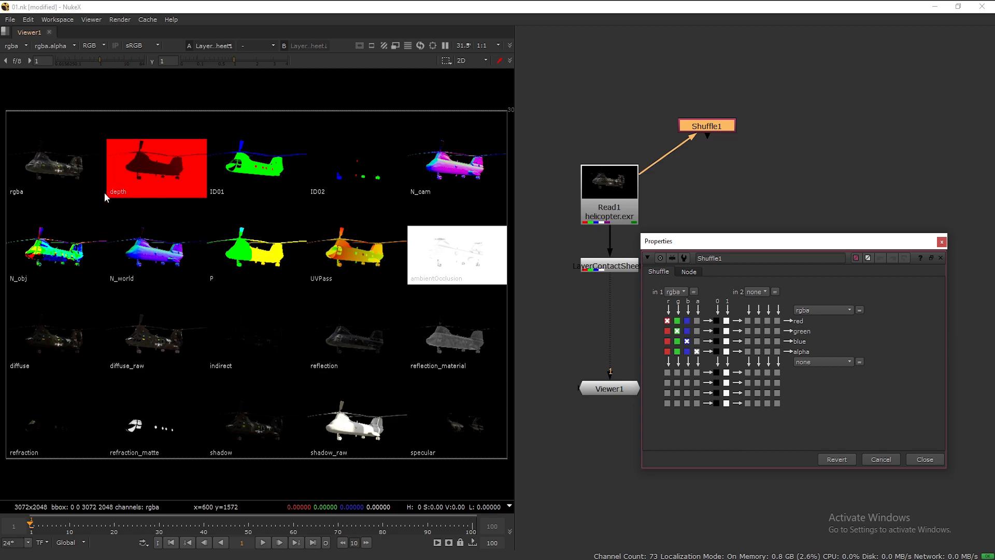
Set the Shuffle node's input layer to depth, label it depth with a postage stamp, and place it above the Read node
left_click(679, 290)
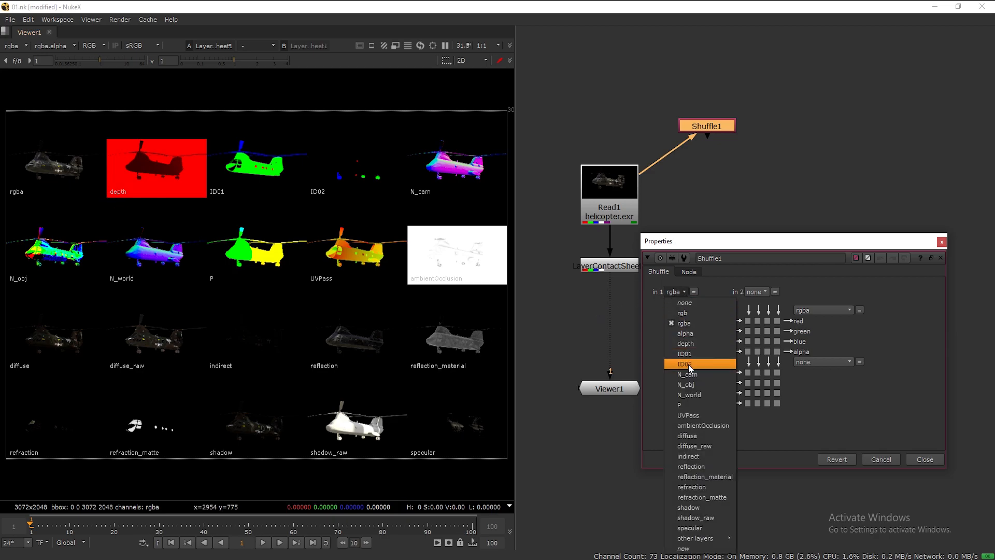
left_click(697, 342)
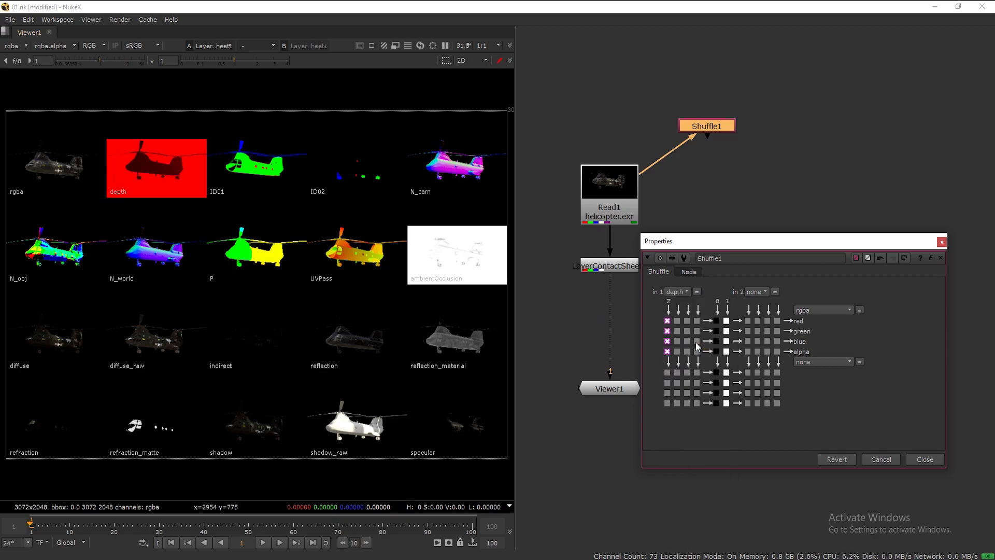
left_click(693, 271)
left_click(699, 288)
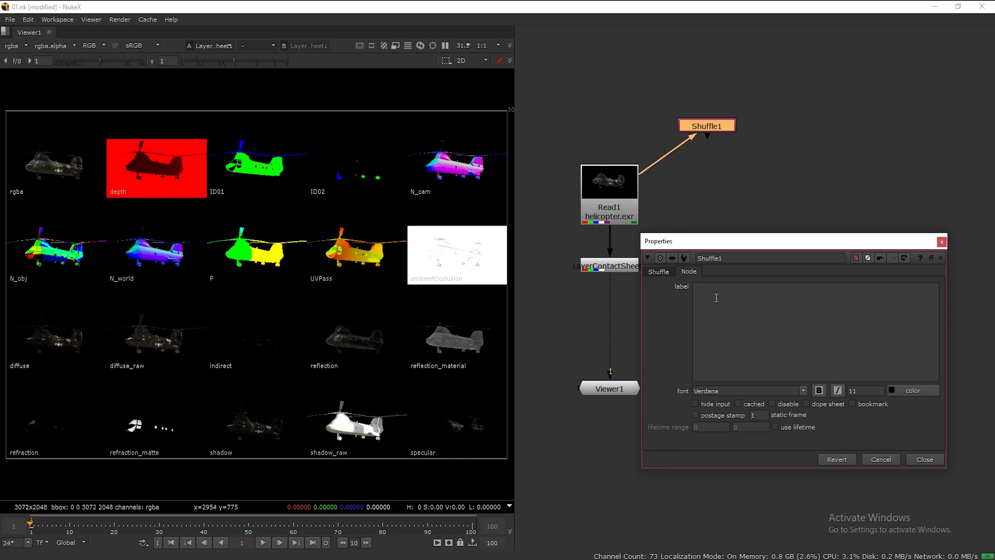
type("depth")
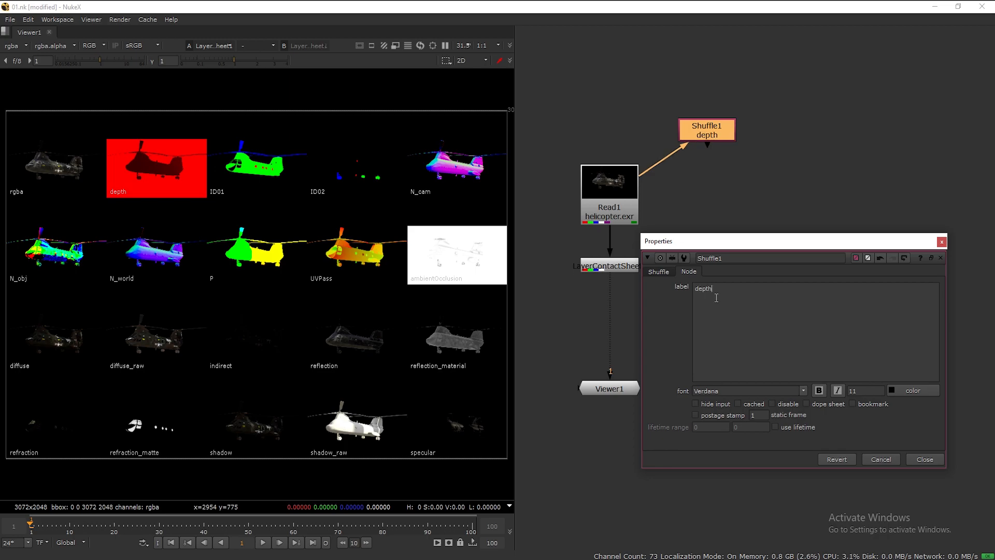
left_click(915, 462)
left_click_drag(700, 132, 696, 101)
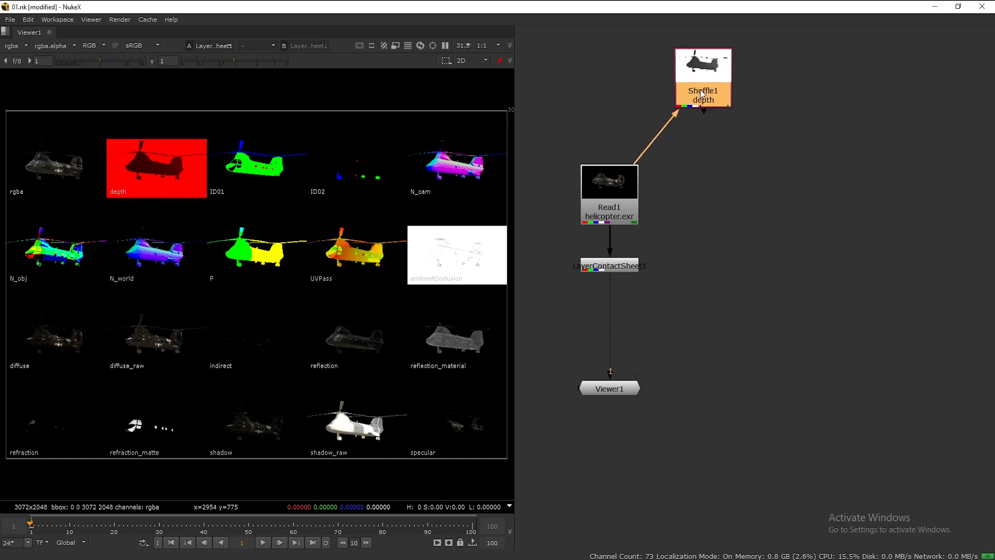
Add a second Shuffle node fed by the Read node and set its input layer to ID01
key("Tab")
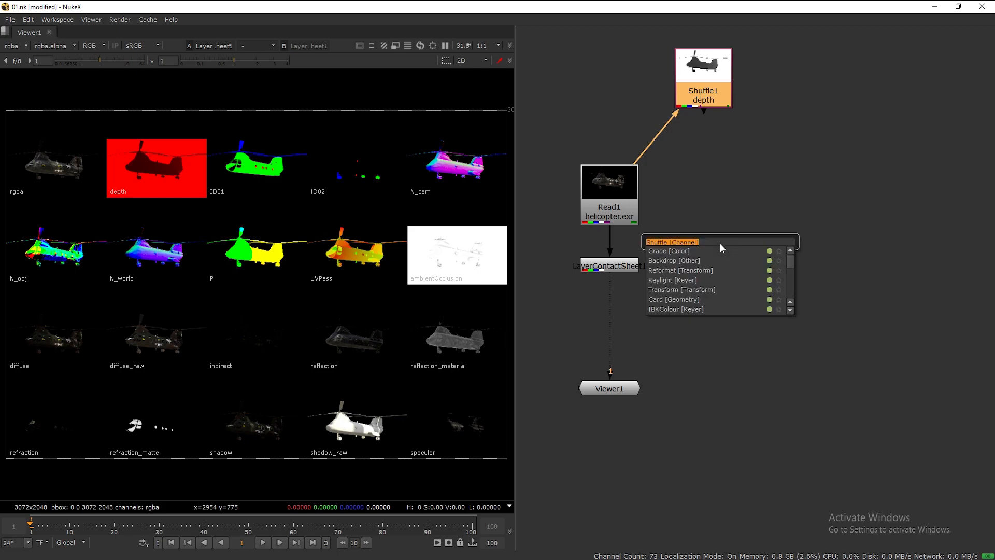
key("Return")
left_click_drag(692, 115, 701, 141)
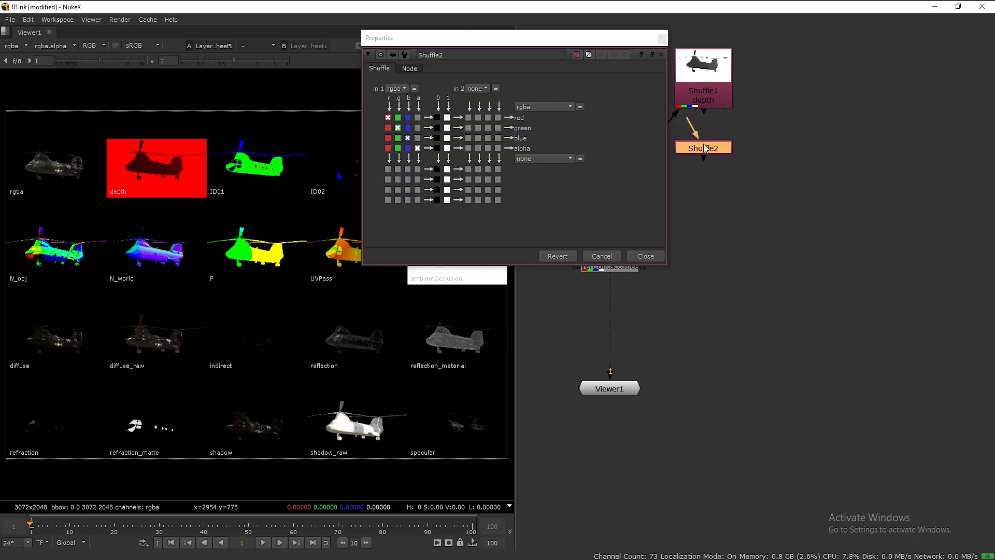
left_click_drag(550, 37, 815, 189)
left_click_drag(688, 132, 617, 182)
left_click_drag(703, 161, 707, 152)
left_click(662, 240)
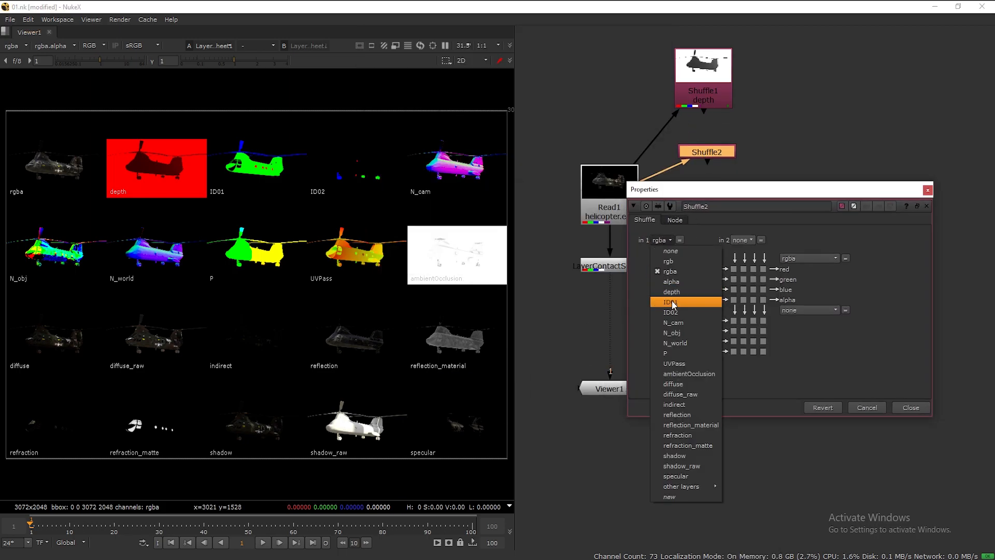
left_click(674, 303)
left_click(675, 220)
key("i")
key("d")
key("0")
left_click(602, 401)
key("i")
left_click(601, 401)
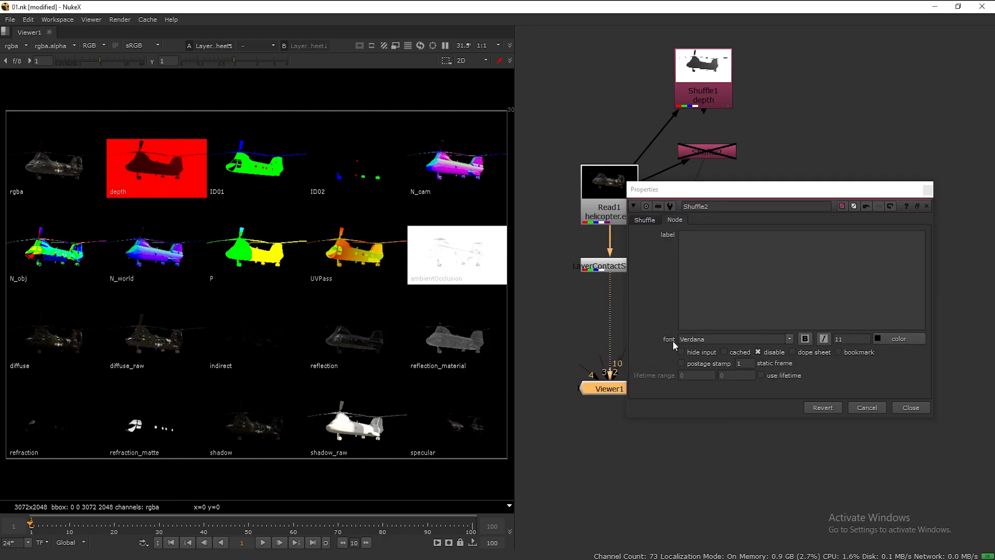
Label the second Shuffle node ID01 and turn on its postage stamp
left_click(695, 248)
type("ID")
left_click(706, 365)
left_click(928, 191)
Realign the depth and ID01 Shuffle nodes into a column
left_click(707, 179)
left_click(700, 99)
key("1")
left_click(613, 269)
left_click_drag(703, 94, 716, 87)
left_click_drag(717, 174, 725, 162)
Add a third Shuffle node below the ID01 one and connect it to the Read node
left_click(722, 242)
key("Tab")
key("Return")
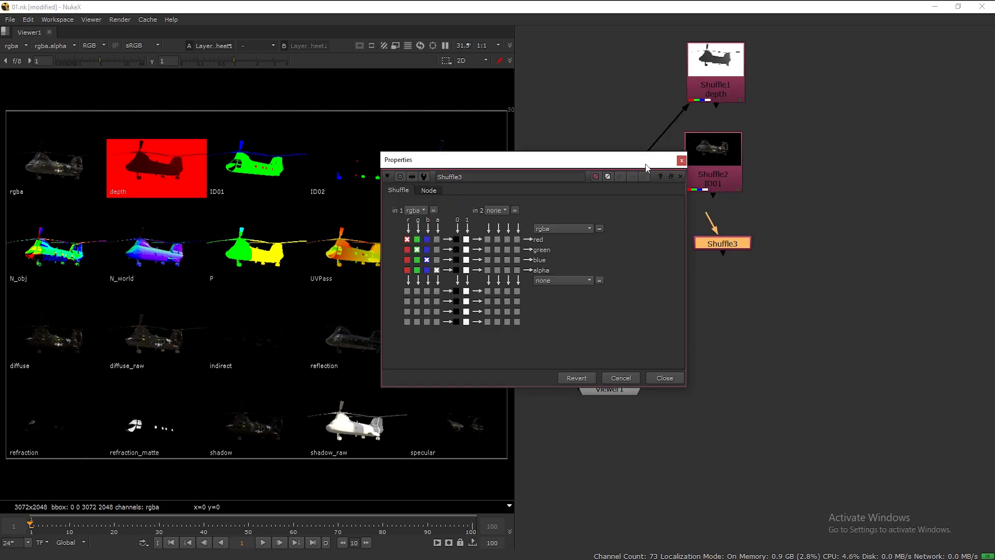
left_click_drag(657, 163, 603, 249)
left_click(362, 297)
left_click_drag(711, 215, 617, 196)
Set the third Shuffle node's input layer to ID02 and label it ID02 with a postage stamp
left_click(363, 297)
left_click(365, 373)
left_click(373, 279)
left_click(404, 306)
type("ID02")
left_click(401, 424)
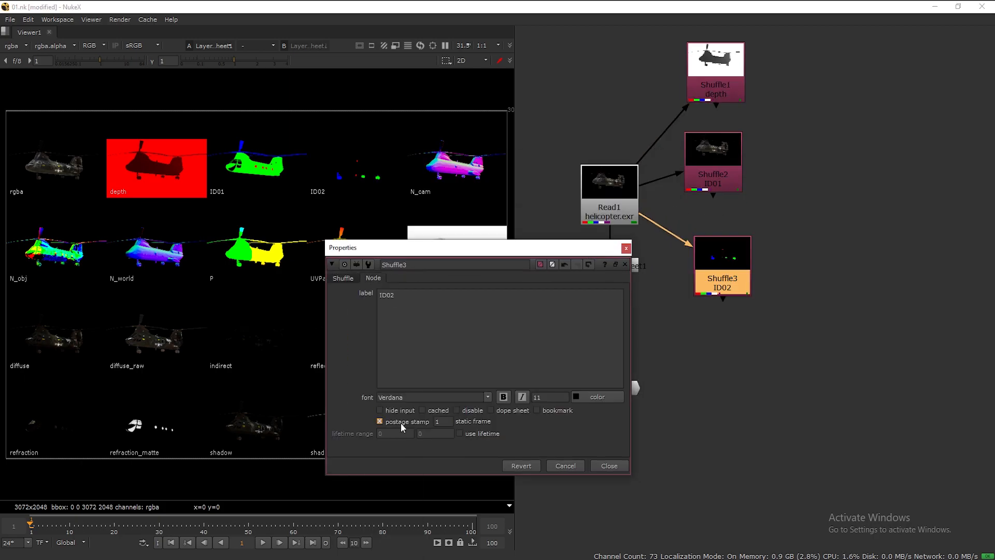
left_click(626, 249)
Shift the Read branch away from the Shuffle column and add a fourth Shuffle node fed by the Read node
left_click_drag(654, 151, 568, 410)
left_click_drag(610, 210, 561, 210)
scroll(685, 263, "down", 1)
left_click_drag(736, 272, 609, 219)
left_click(726, 267)
key("Tab")
key("Return")
Set the fourth Shuffle node's input layer to N_cam and label it N_cam with a postage stamp
left_click(374, 290)
left_click(371, 373)
left_click(380, 267)
left_click(410, 314)
type("N_cam")
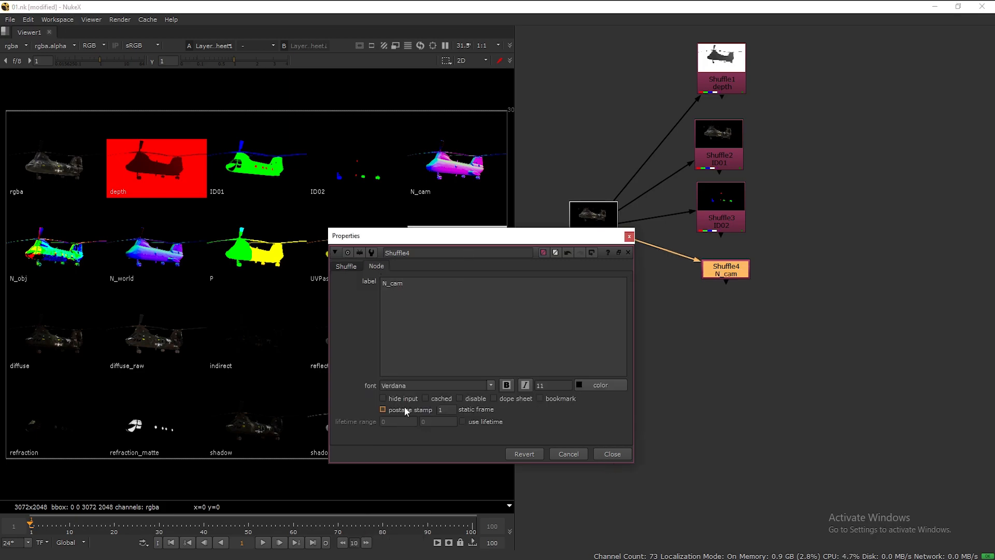
left_click(404, 413)
left_click(629, 236)
Add a fifth Shuffle node below the N_cam one and connect it to the Read node
scroll(714, 349, "down", 1)
left_click(715, 349)
key("Tab")
key("Return")
left_click_drag(588, 237, 576, 277)
left_click_drag(705, 333, 625, 254)
Set the fifth Shuffle node's input layer to N_obj and label it n_obj with a postage stamp
left_click(351, 325)
left_click(368, 414)
left_click(364, 304)
left_click(398, 331)
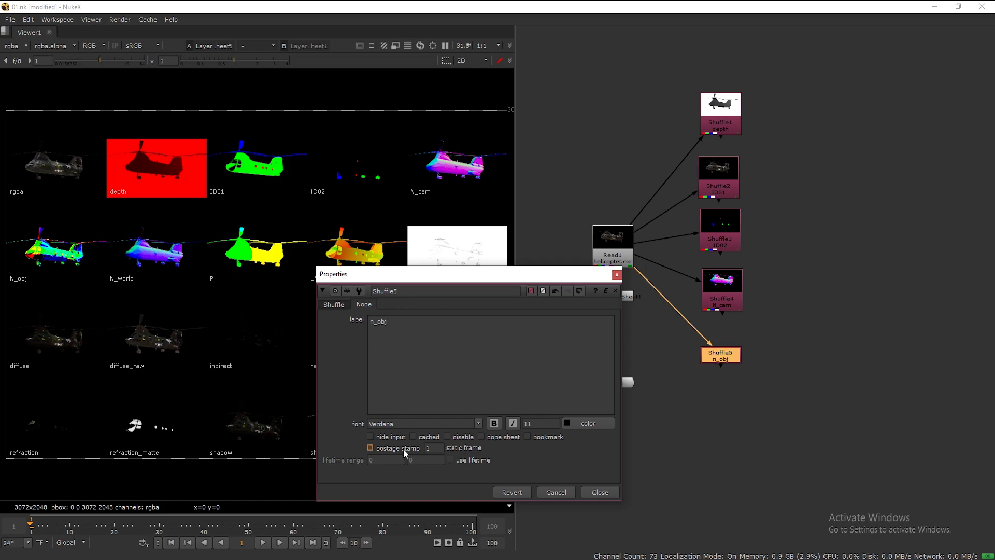
left_click(617, 275)
Add a sixth Shuffle node below the n_obj one and connect it to the Read node
scroll(702, 268, "down", 2)
middle_click_drag(702, 269, 674, 229)
left_click(696, 357)
key("Tab")
key("Return")
left_click_drag(659, 281, 585, 281)
left_click(688, 288)
mouse_move(688, 344)
left_mouse_down()
mouse_move(615, 221)
mouse_move(691, 341)
left_mouse_up()
Set the sixth Shuffle node's input layer to N_world and label it n_world with a postage stamp
left_click(329, 329)
left_click(338, 443)
left_click(341, 308)
left_click(376, 362)
type("n_world")
left_click(594, 279)
double_click(692, 343)
left_click(594, 279)
Add a seventh Shuffle node below the n_world one and connect it to the Read node
left_click(684, 357)
key("Tab")
key("Return")
left_click(394, 329)
left_click_drag(678, 346, 613, 222)
Set the seventh Shuffle node's input layer to P and label it p with a postage stamp
left_click(394, 328)
left_click(405, 309)
left_click(418, 334)
type("p")
left_click(658, 279)
Move the lower Shuffle nodes up to tighten the column
left_click_drag(734, 445, 663, 135)
left_click_drag(686, 375, 692, 299)
left_click_drag(752, 363, 656, 72)
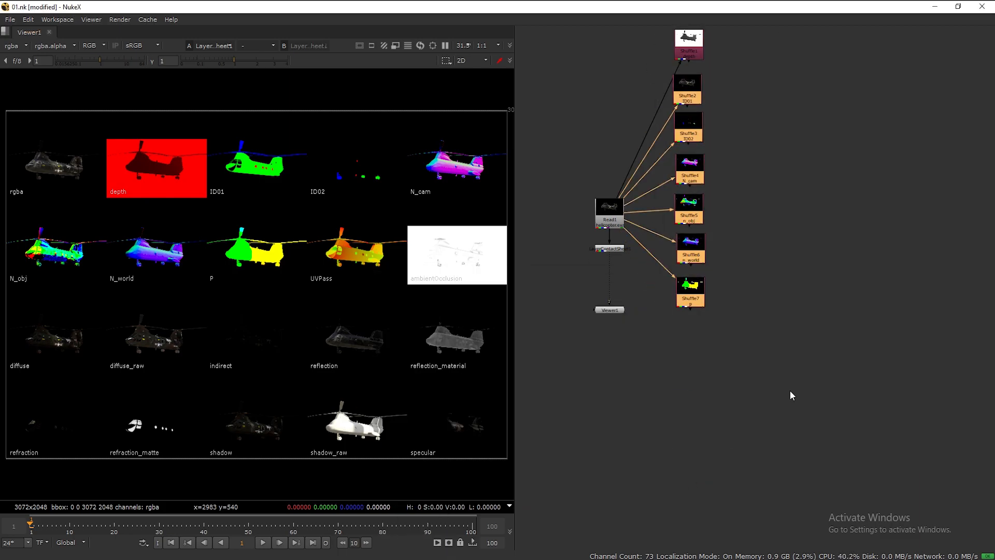
Try auto-arranging all the Shuffle nodes and undo the arrangement
middle_click_drag(779, 374, 779, 416)
left_click_drag(790, 434, 650, 50)
key("l")
key("ctrl+z")
left_click(732, 206)
Add an eighth Shuffle node below the p one and connect it to the Read node
left_click_drag(689, 92, 685, 87)
left_click(689, 386)
key("Tab")
key("Return")
left_click_drag(682, 374, 614, 261)
Set the eighth Shuffle node's input layer to UVPass, give it a UV label and postage stamp, and align it in the column
left_click(399, 356)
left_click(401, 443)
left_click(410, 337)
left_click(436, 367)
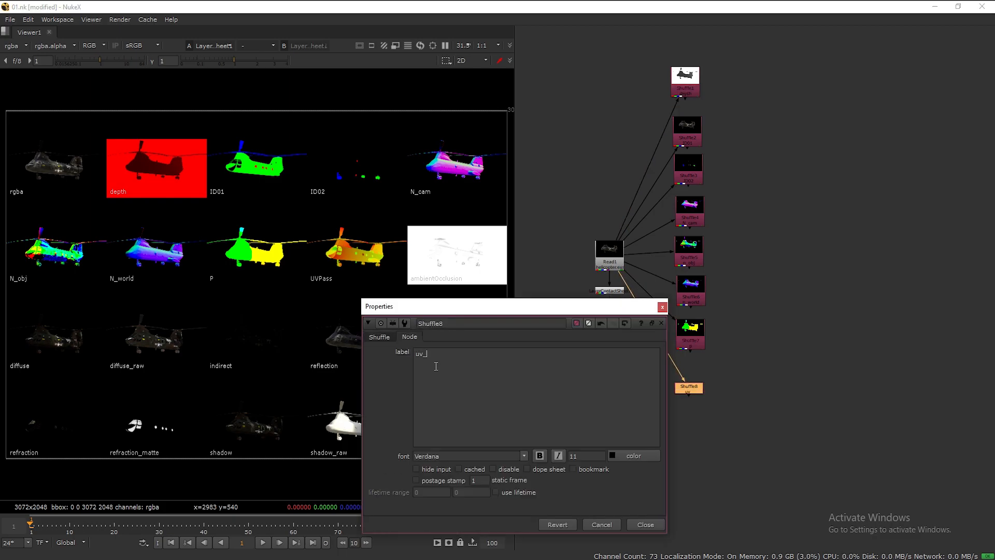
left_click(416, 480)
left_click(663, 307)
left_click_drag(690, 396, 692, 382)
Add a ninth Shuffle node below the UV one and connect it to the Read node
left_click(690, 426)
middle_click_drag(690, 426, 673, 383)
key("Tab")
key("Return")
left_click_drag(666, 371, 596, 219)
Set the ninth Shuffle node's input layer to ambientOcclusion and turn on its postage stamp
left_click(382, 353)
left_click(405, 454)
left_click(393, 334)
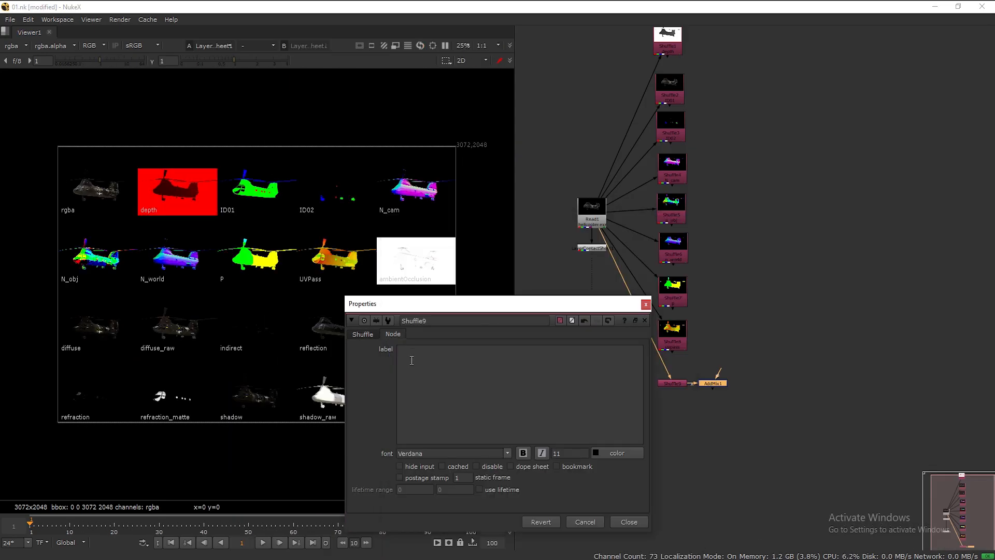
left_click(400, 477)
left_click(630, 522)
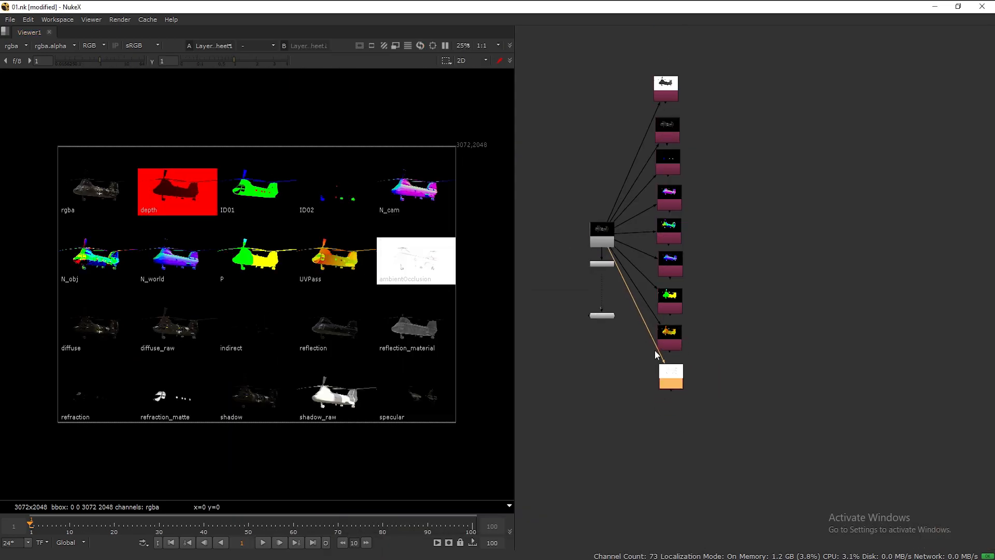
Add a tenth Shuffle node below the ambient occlusion one and connect it to the Read node
double_click(668, 405)
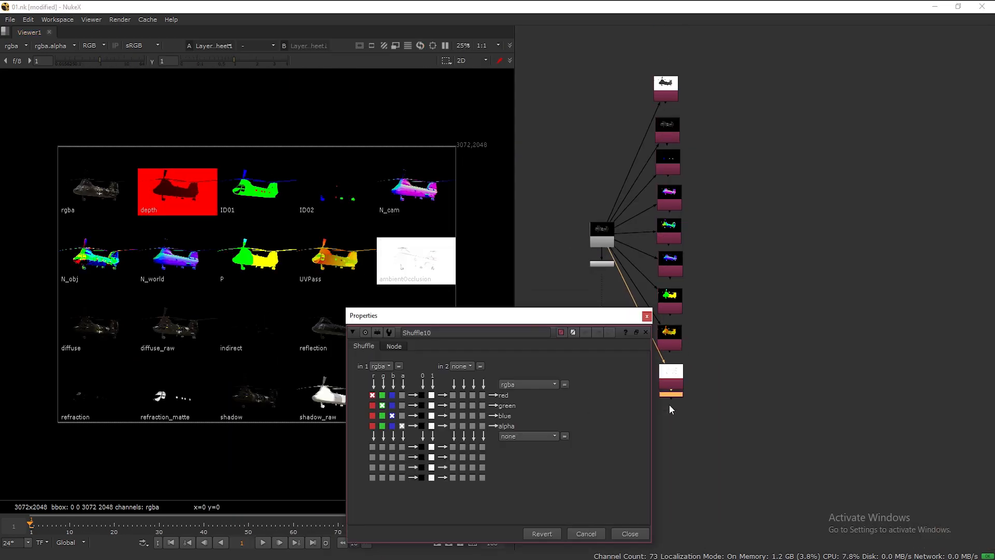
left_click_drag(591, 315, 921, 285)
left_click_drag(562, 337, 635, 228)
Move the Read branch and the whole Shuffle column farther apart to open up the node layout
left_click_drag(601, 232, 547, 211)
left_click_drag(599, 59, 766, 427)
left_click_drag(675, 369, 682, 328)
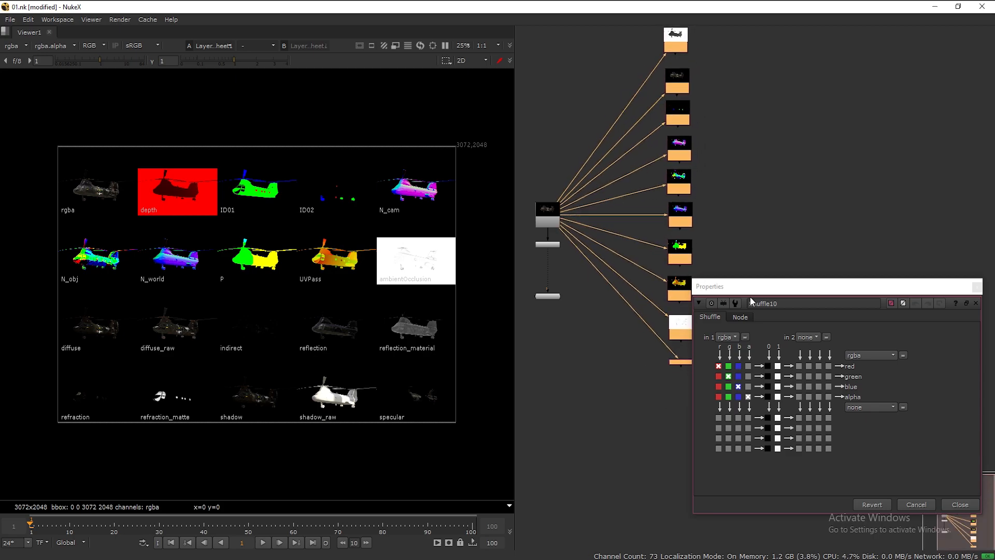
Label the tenth Shuffle node diffuse and turn on its postage stamp
left_click_drag(752, 287, 748, 84)
left_click(737, 114)
left_click(755, 132)
type("diffuse")
left_click(744, 258)
left_click(956, 303)
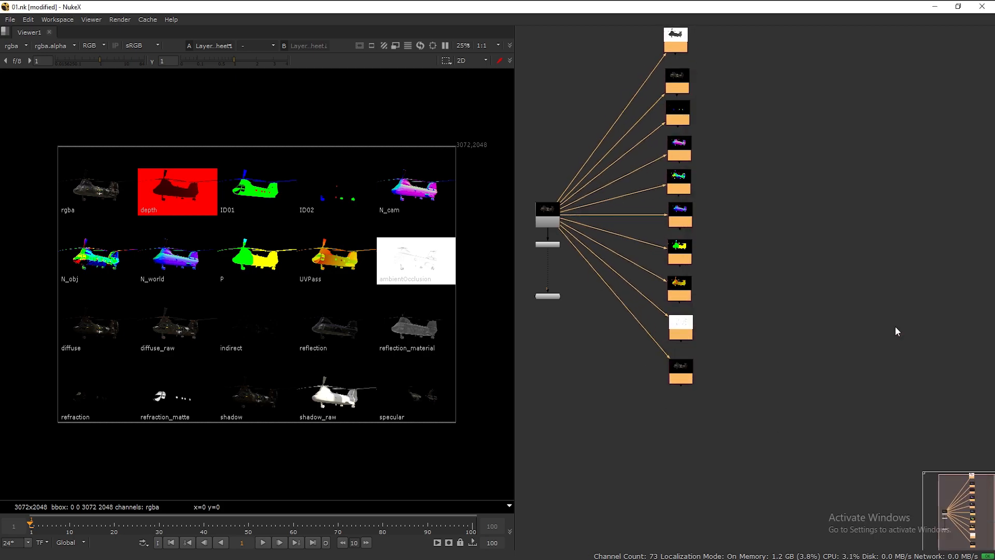
Set the eleventh Shuffle node's input layer to diffuse_raw, label it "diffuse _ raw" and turn on its postage stamp
double_click(683, 406)
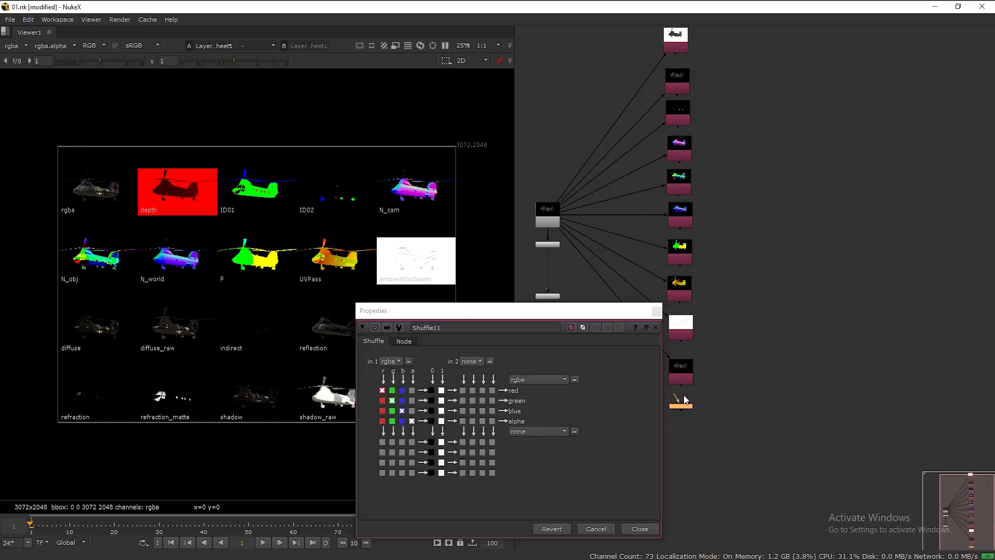
left_click_drag(517, 312, 746, 161)
left_click(633, 192)
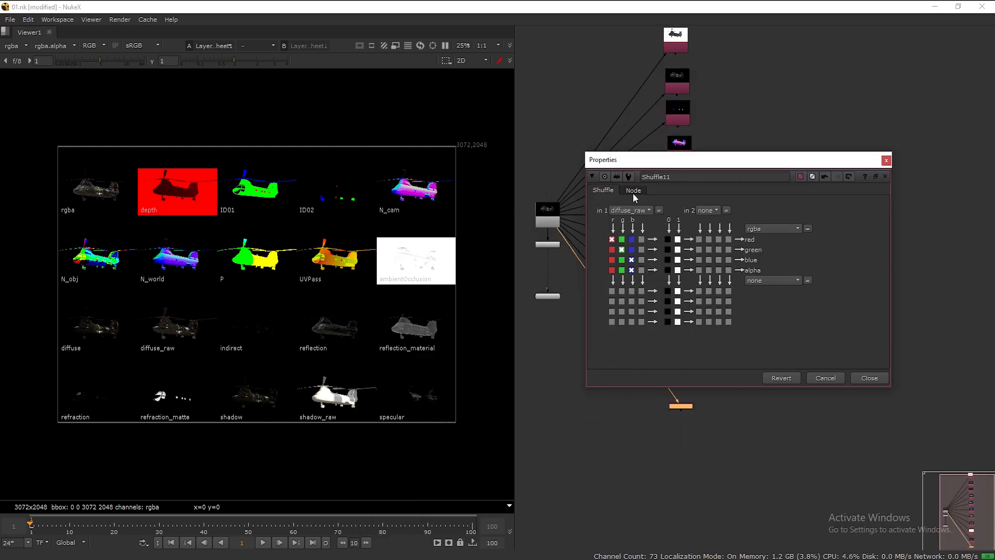
left_click(653, 226)
type("diff")
left_click(870, 382)
double_click(681, 408)
left_click(640, 334)
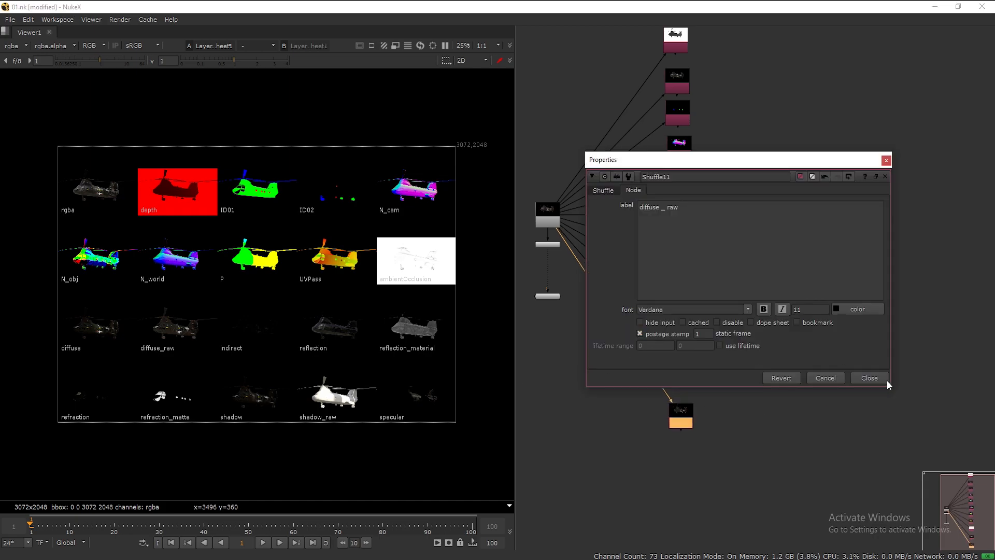
left_click(884, 380)
Add a twelfth Shuffle node below the diffuse raw one, connect it to the Read node and set its input layer to indirect
left_click(682, 447)
key("Tab")
key("Return")
left_click_drag(681, 434, 550, 220)
left_click(394, 400)
left_click(417, 489)
left_click_drag(430, 349, 594, 194)
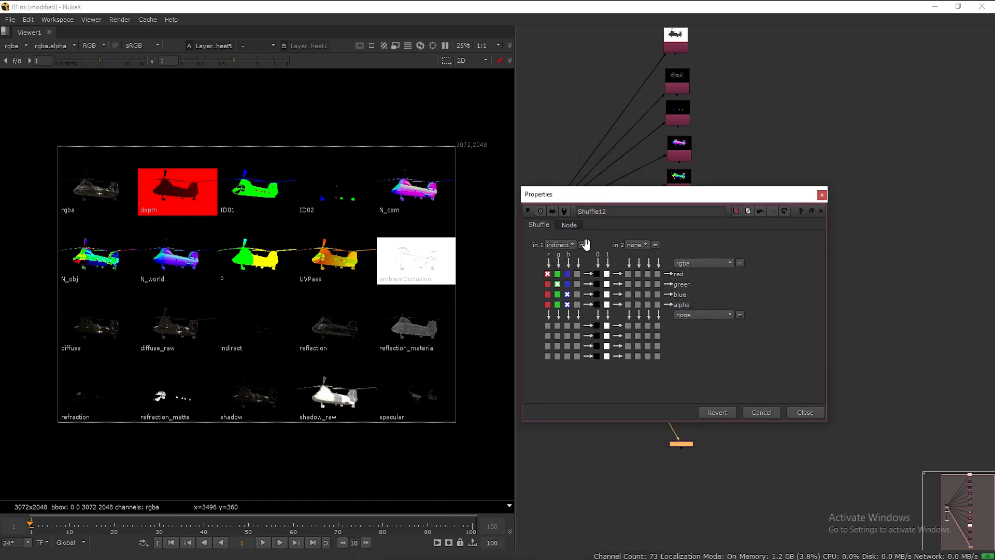
Label the twelfth Shuffle node indirect and turn on its postage stamp
left_click(569, 224)
left_click(576, 368)
left_click(805, 413)
Add a thirteenth Shuffle node below the indirect one and connect it to the Read node
scroll(711, 317, "down", 2)
left_click_drag(697, 394, 702, 316)
scroll(703, 315, "up", 1)
left_click(692, 371)
key("Tab")
key("Return")
Set the thirteenth Shuffle node's input layer to reflection, label it reflection and turn on its postage stamp
left_click_drag(518, 293, 600, 257)
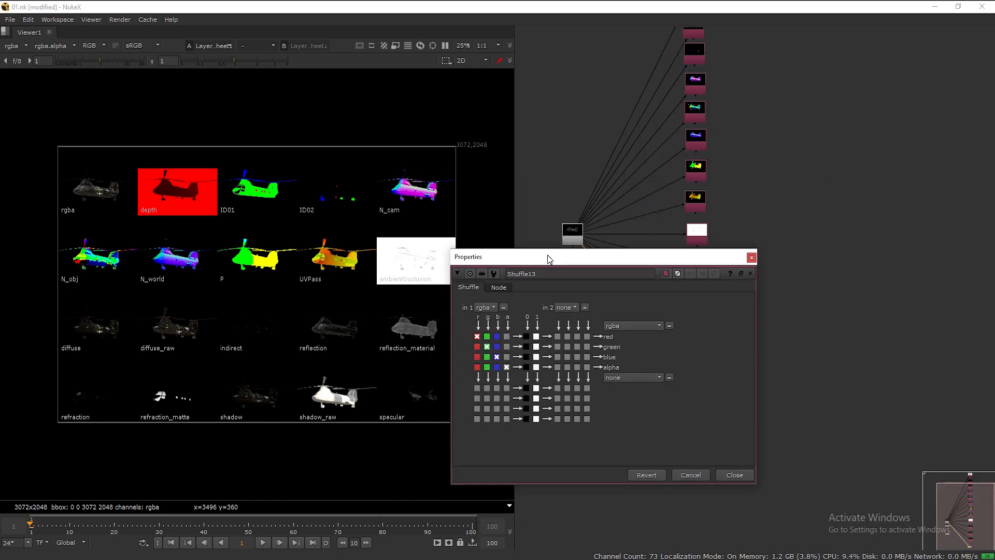
left_click(497, 288)
type("reflection")
left_click(536, 432)
left_click(735, 475)
Add a fourteenth Shuffle node below the reflection one, connect it to the Read node and set its input layer to reflection_material
left_click_drag(700, 372, 699, 362)
left_click_drag(575, 246, 696, 400)
key("Return")
left_click_drag(568, 327, 680, 165)
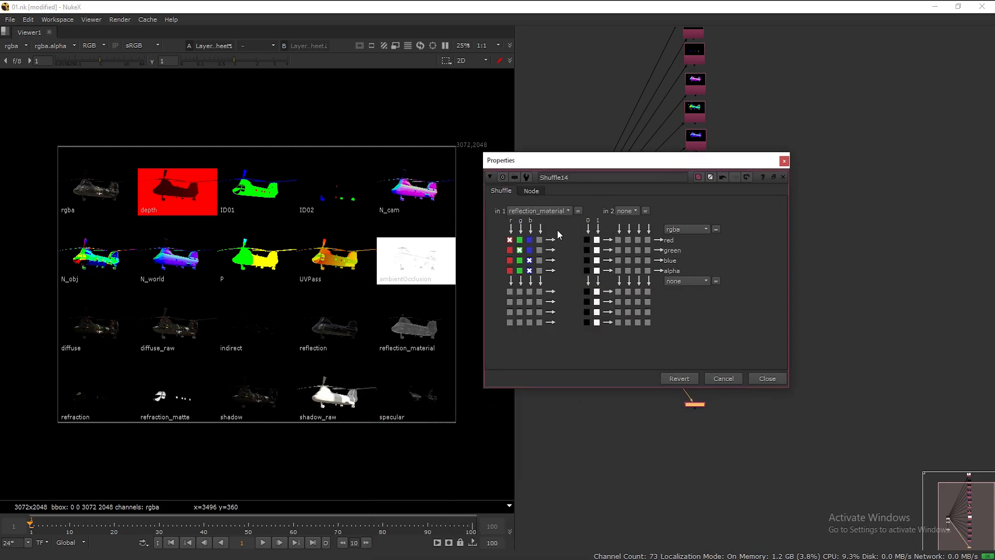
Label the fourteenth Shuffle node "reflection material" and turn on its postage stamp
left_click(532, 191)
type("reflection materi")
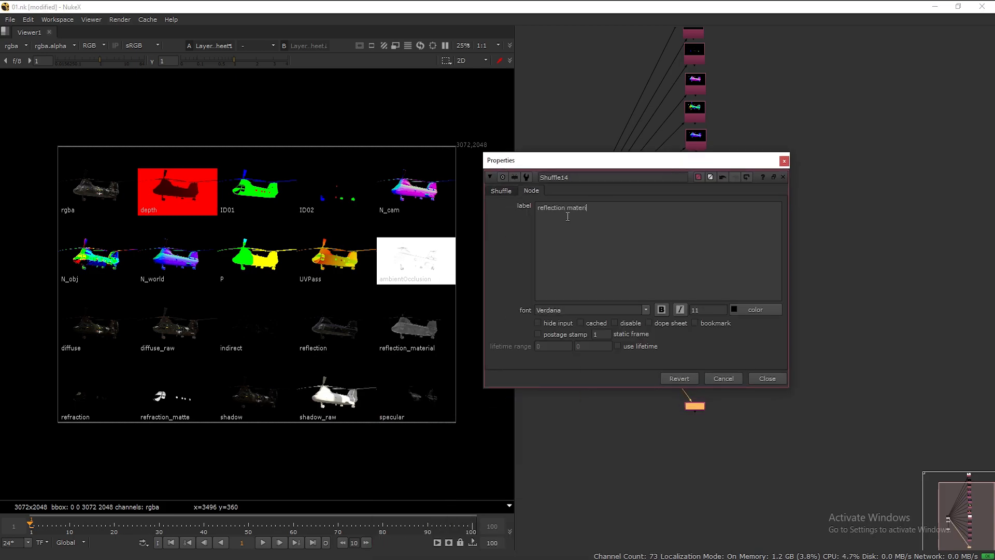
type("al")
left_click(556, 335)
left_click(767, 378)
Add a fifteenth Shuffle node at the end of the column, connect it to the Read node and set its input layer to refraction
left_click_drag(694, 403, 695, 391)
left_click_drag(575, 245, 693, 430)
left_click_drag(594, 349, 757, 104)
left_click(568, 156)
left_click(596, 351)
Label the fifteenth Shuffle node refraction and turn on its postage stamp
left_click(580, 135)
type("refraction")
left_click(587, 279)
left_click(811, 324)
Add a sixteenth Shuffle node below the refraction one, connect it to the Read node and set its input layer to refraction_matte
key("Tab")
key("Return")
left_click_drag(575, 245, 696, 461)
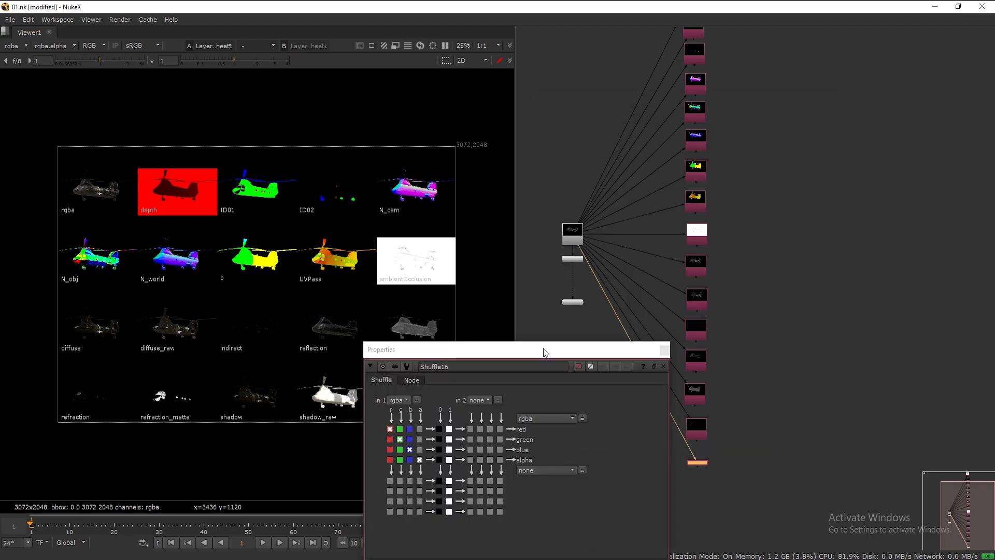
left_click_drag(547, 345, 739, 105)
left_click(591, 158)
left_click(646, 354)
Label the sixteenth Shuffle node "refraction matte" and turn on its postage stamp
left_click(603, 138)
type("refraction matte")
left_click(610, 282)
left_click(834, 326)
Add a seventeenth Shuffle node below the refraction matte one, connect it to the Read node and set its input layer to shadow
scroll(599, 362, "down", 1)
left_click_drag(693, 405, 587, 205)
left_click(693, 430)
key("Tab")
key("Return")
left_click_drag(693, 433, 692, 417)
left_click_drag(536, 350, 648, 99)
left_click(523, 149)
left_click(552, 364)
Label the seventeenth Shuffle node shadow and turn on its postage stamp
left_click(533, 129)
type("shadow")
left_click(538, 271)
left_click(765, 317)
Add an eighteenth Shuffle node below the shadow one, connect it to the Read node and set its input layer to shadow_raw
left_click(692, 448)
key("Tab")
key("Return")
left_click_drag(693, 437, 596, 226)
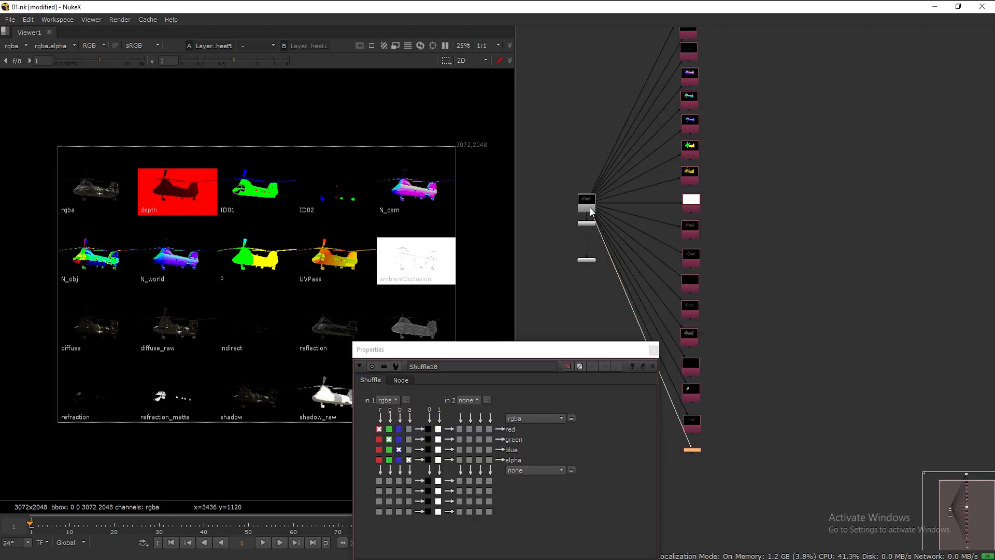
left_click_drag(510, 349, 639, 137)
Label the eighteenth Shuffle node "shadow raw" and turn on its postage stamp
left_click(529, 168)
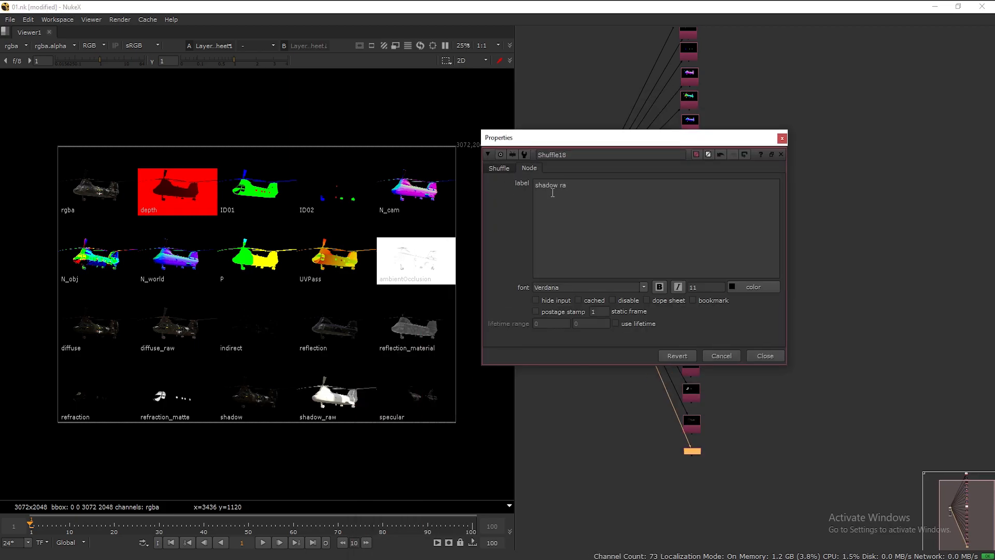
type("w")
left_click(536, 311)
left_click(765, 356)
Add a nineteenth Shuffle node below the shadow raw one, connect it to the Read node and set its input layer to specular
left_click(698, 487)
key("Tab")
key("Return")
left_click_drag(698, 474, 591, 213)
left_click_drag(513, 349, 670, 138)
Label the nineteenth Shuffle node specular and turn on its postage stamp
left_click(580, 168)
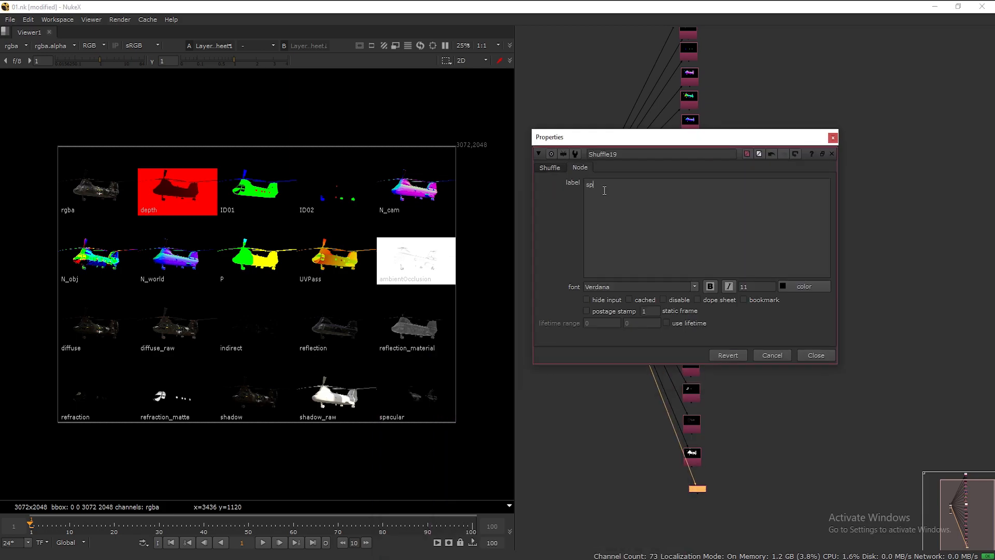
type("specu")
left_click(816, 355)
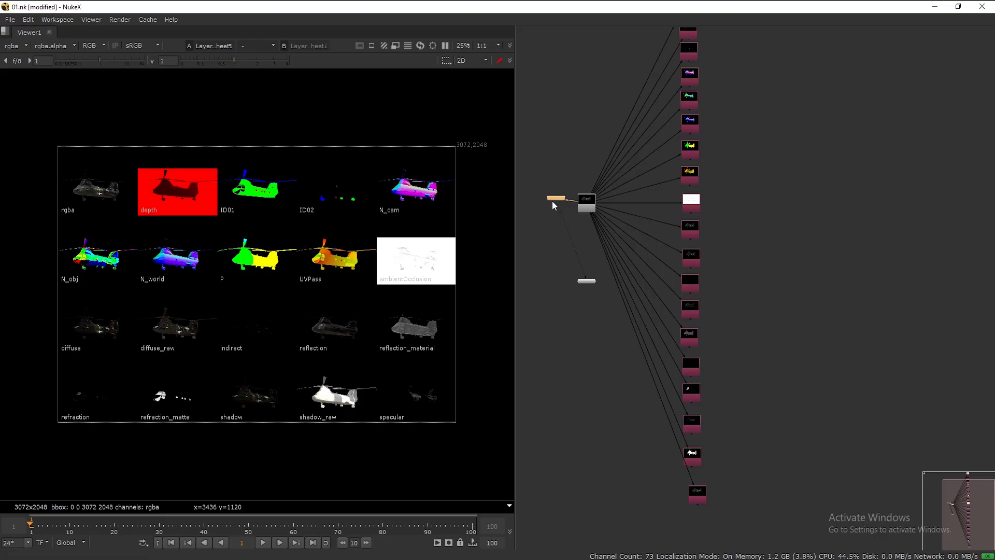
Move the contact sheet node to the left of the Read node and the disconnected Viewer node to the right of the Shuffle column
left_click_drag(560, 210, 566, 202)
left_click_drag(587, 277, 868, 245)
scroll(757, 247, "down", 5)
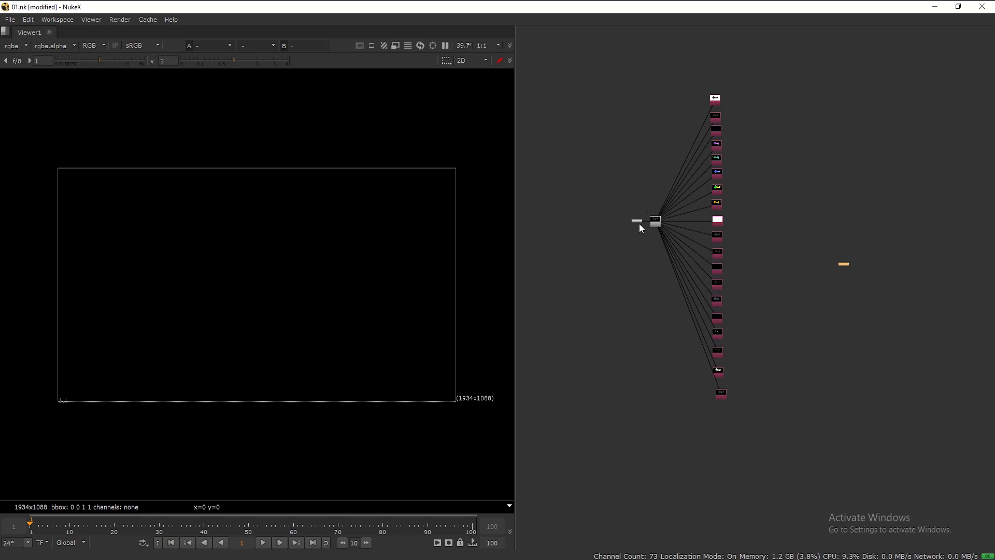
left_click_drag(639, 222, 624, 222)
Line up all Shuffle nodes in a horizontal row, with the Read and contact sheet nodes centred above and the Viewer node below
left_click_drag(695, 64, 783, 447)
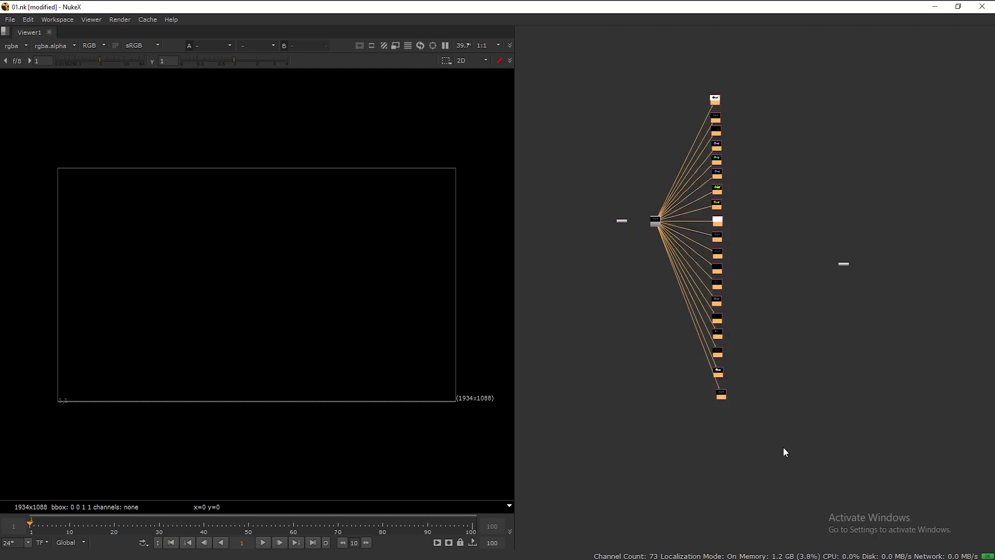
key("l")
left_click_drag(657, 221, 777, 162)
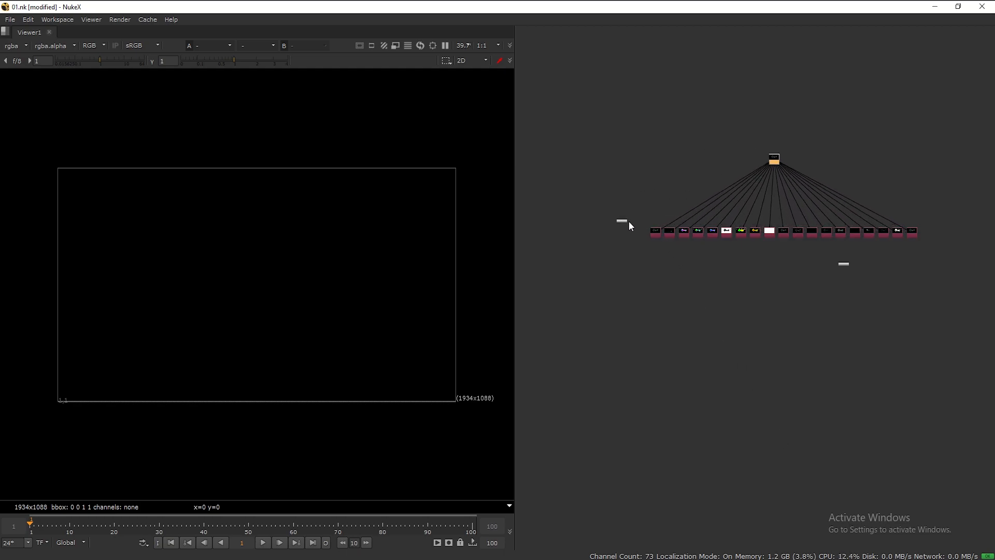
scroll(784, 234, "up", 3)
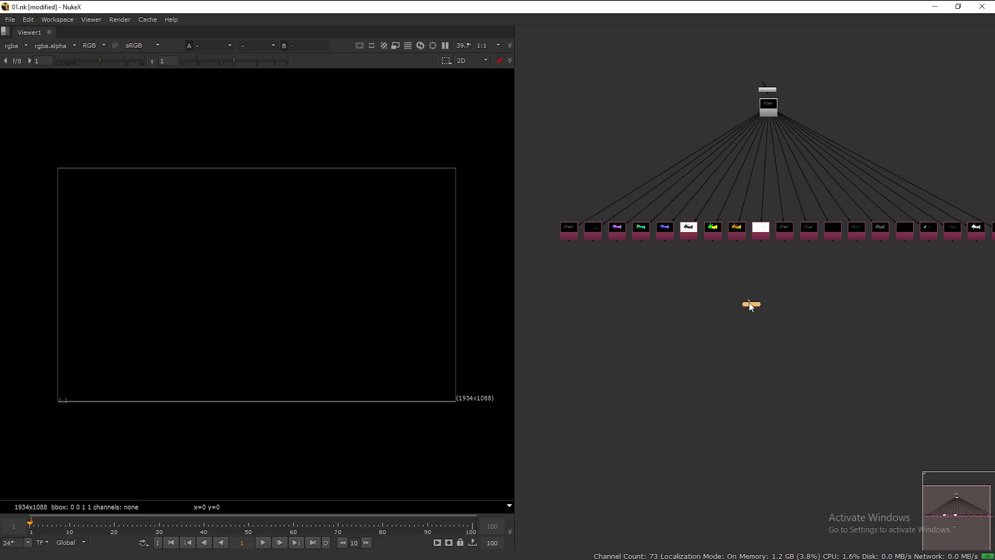
Switch to the Compositing workspace and bring the Shuffle row into the node graph
left_click(57, 19)
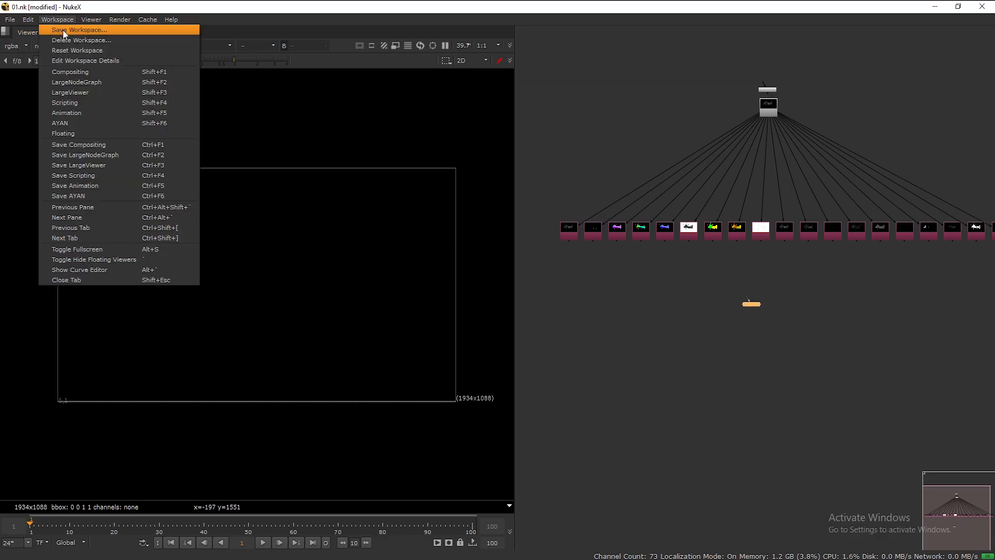
left_click(73, 75)
left_click_drag(742, 231, 880, 229)
left_click(948, 9)
middle_click_drag(480, 392, 656, 322)
scroll(526, 379, "up", 2)
middle_click_drag(500, 417, 540, 364)
Reposition the Read and Viewer nodes closer to the row of Shuffle nodes
left_click_drag(451, 546, 468, 495)
key("f")
middle_click_drag(494, 432, 490, 448)
left_click_drag(457, 349, 455, 419)
scroll(498, 422, "up", 3)
middle_click_drag(496, 429, 504, 345)
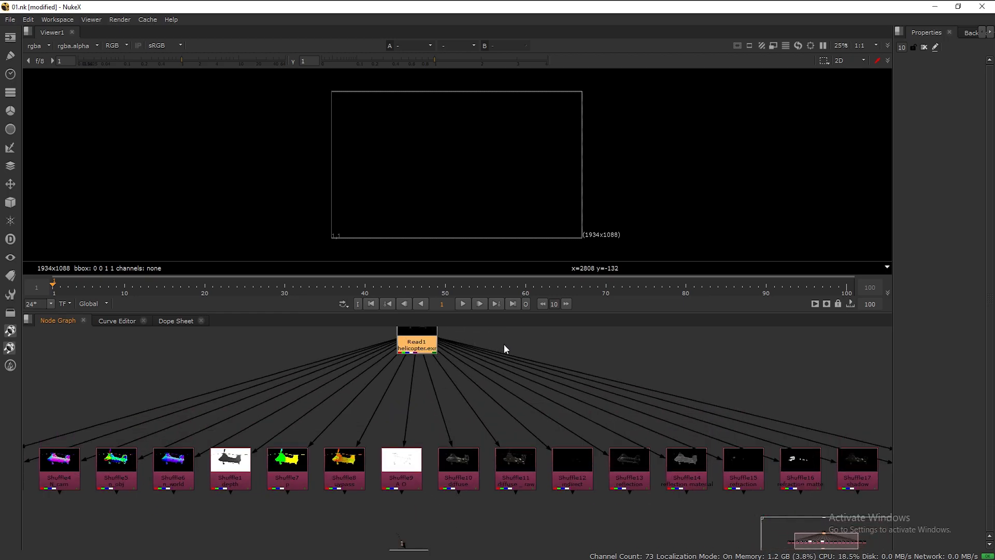
scroll(504, 353, "down", 3)
left_click_drag(451, 488, 445, 507)
middle_click_drag(486, 379, 481, 392)
View each Shuffle node's pass in turn, from ID01 through to specular
left_click(120, 441, "ctrl+shift")
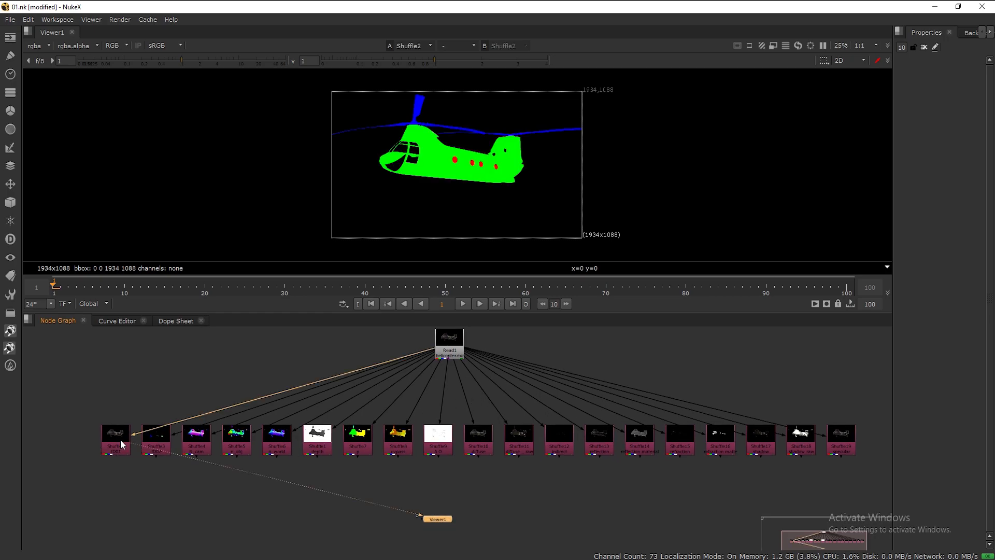
left_click(155, 443, "ctrl+shift")
left_click(198, 443, "ctrl+shift")
left_click(240, 441, "ctrl+shift")
left_click(278, 438, "ctrl+shift")
left_click(317, 440, "ctrl+shift")
left_click(358, 440, "ctrl+shift")
left_click(398, 441, "ctrl+shift")
left_click(438, 440, "ctrl+shift")
left_click(479, 441, "ctrl+shift")
left_click(518, 441, "ctrl+shift")
left_click(559, 440, "ctrl+shift")
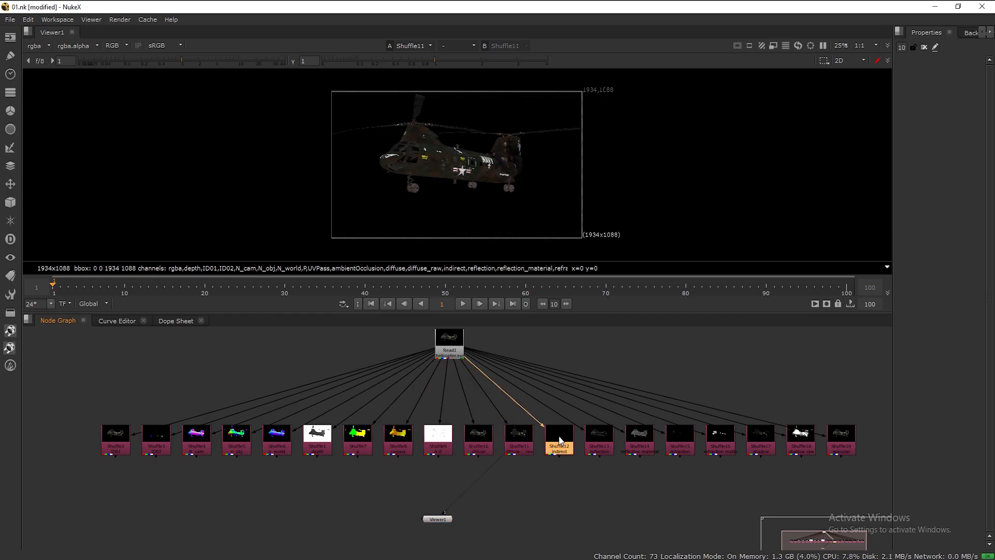
left_click(600, 441, "ctrl+shift")
left_click(639, 440, "ctrl+shift")
left_click(680, 441, "ctrl+shift")
left_click(721, 441, "ctrl+shift")
left_click(761, 440, "ctrl+shift")
left_click(801, 441, "ctrl+shift")
left_click(843, 441, "ctrl+shift")
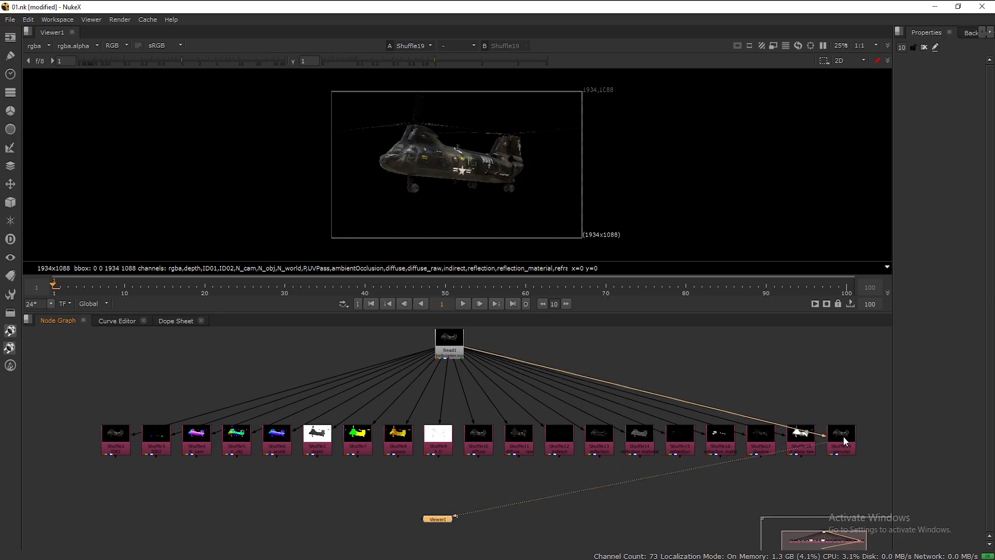
Add a Merge node with the ID02 Shuffle as input A and the ID01 Shuffle as input B, and view it
left_click(150, 501)
key("m")
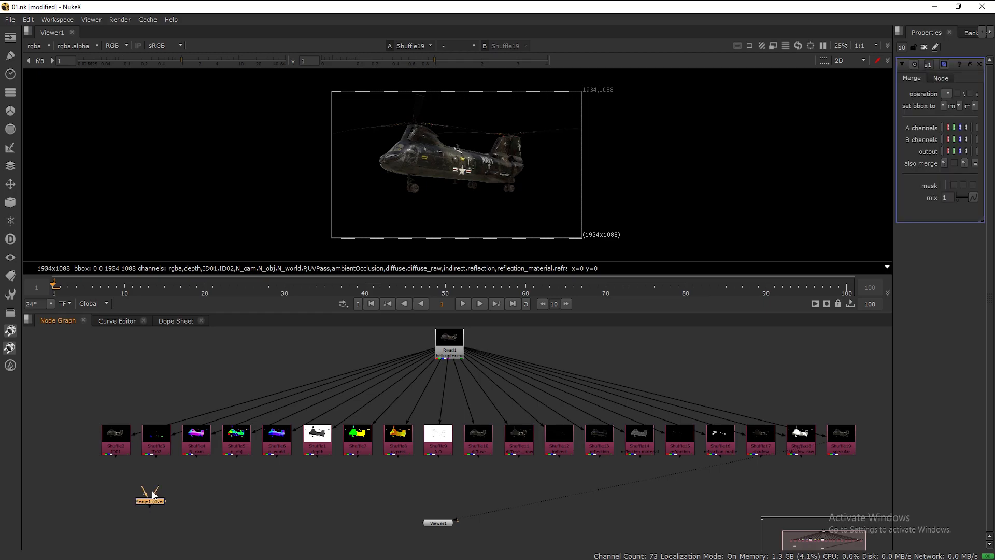
left_click_drag(145, 496, 155, 451)
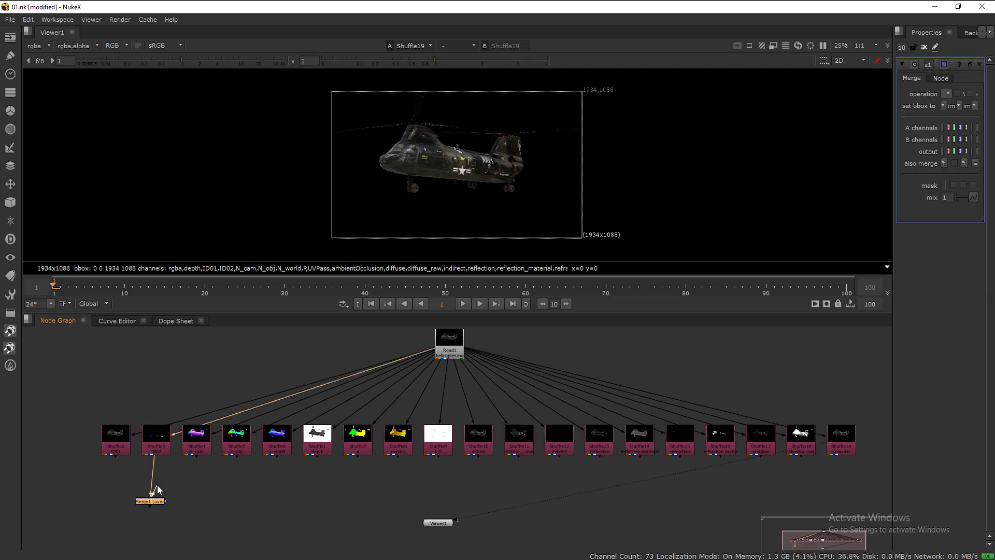
left_click_drag(150, 483, 151, 479)
key("1")
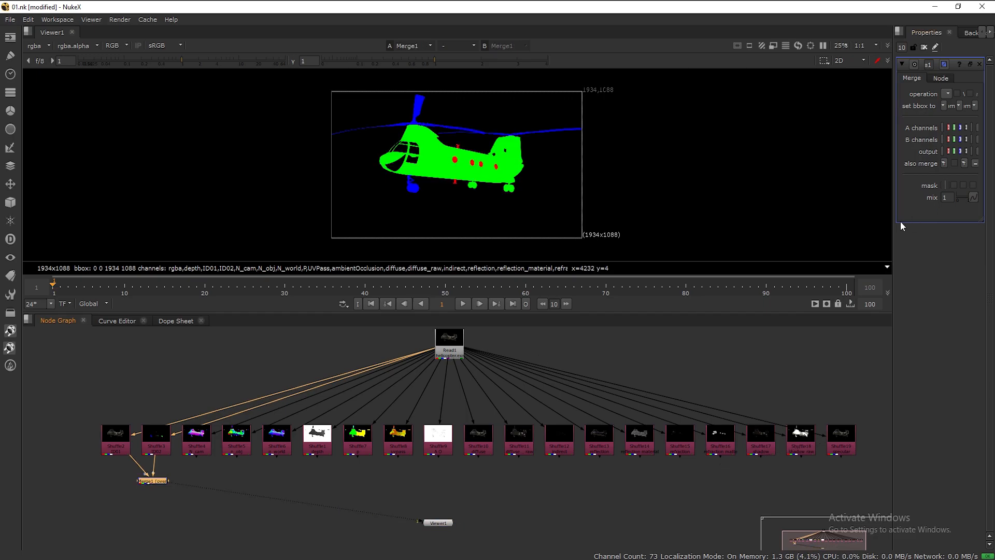
Widen the properties area and set the first Merge node's operation to multiply
left_click_drag(889, 218, 703, 218)
left_click(775, 94)
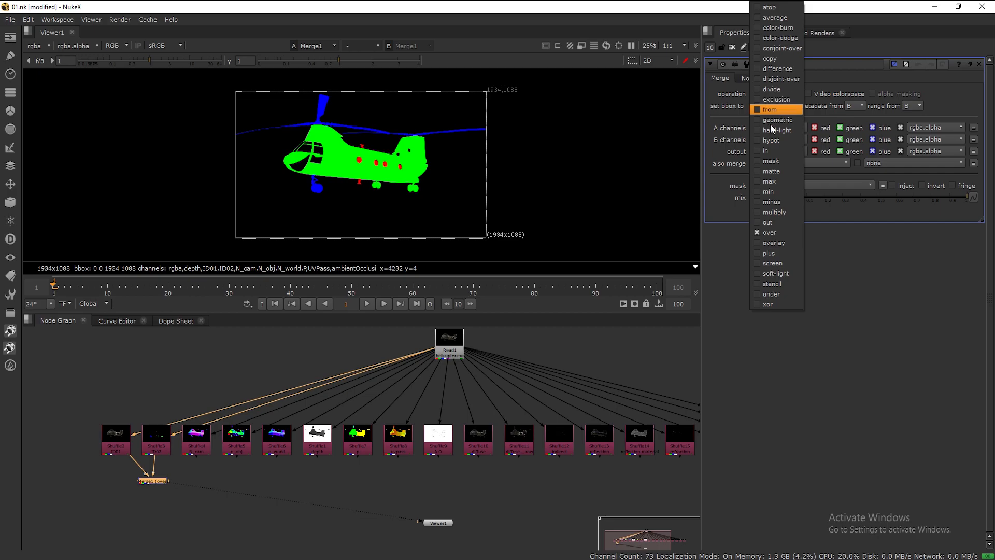
left_click(776, 212)
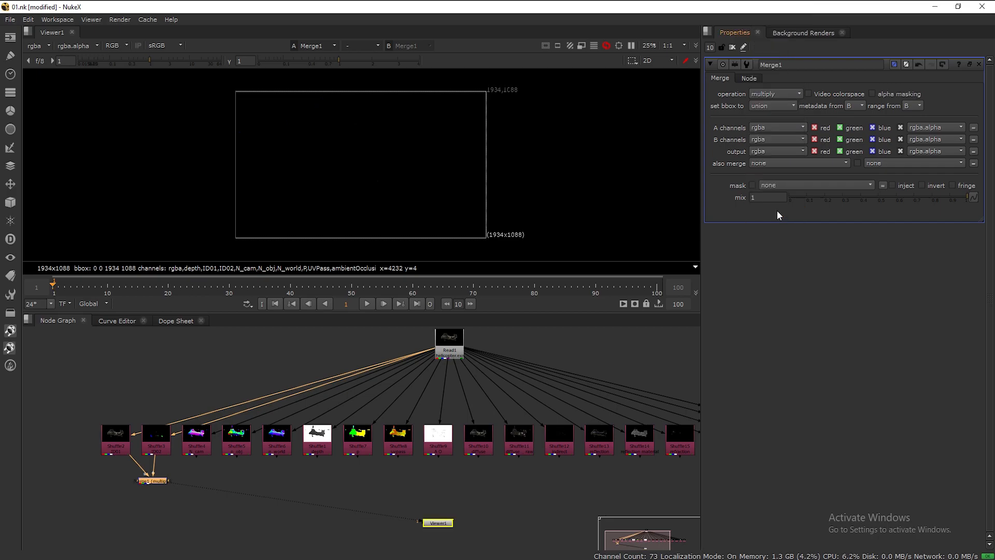
Add a second Merge node set to plus, with the N_cam Shuffle as input A and the first Merge as input B through a dot
left_click_drag(441, 522, 464, 518)
left_click(206, 506)
key("m")
left_click_drag(196, 495, 153, 500)
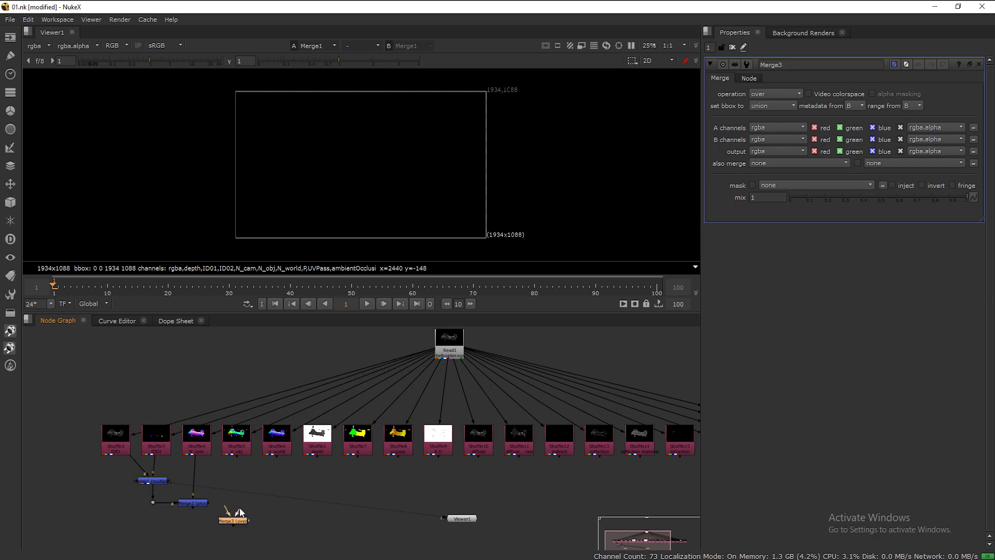
Add a third Merge node with the N_obj Shuffle as input A and the second Merge as input B
left_click_drag(239, 512, 202, 504)
left_click_drag(226, 510, 236, 452)
left_click(211, 512, "ctrl")
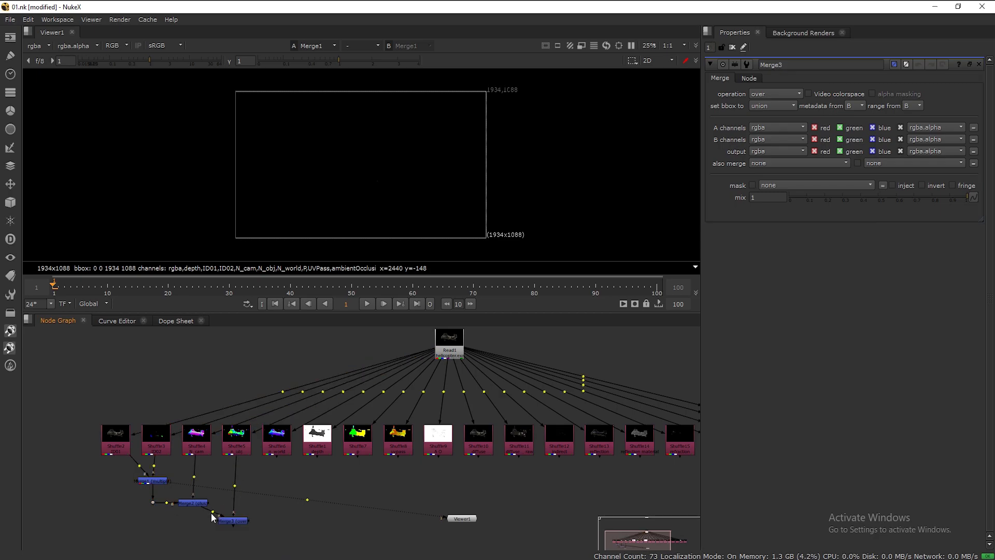
Switch back to the saved custom workspace and widen its node graph by narrowing the viewer
left_click(57, 20)
left_click(73, 125)
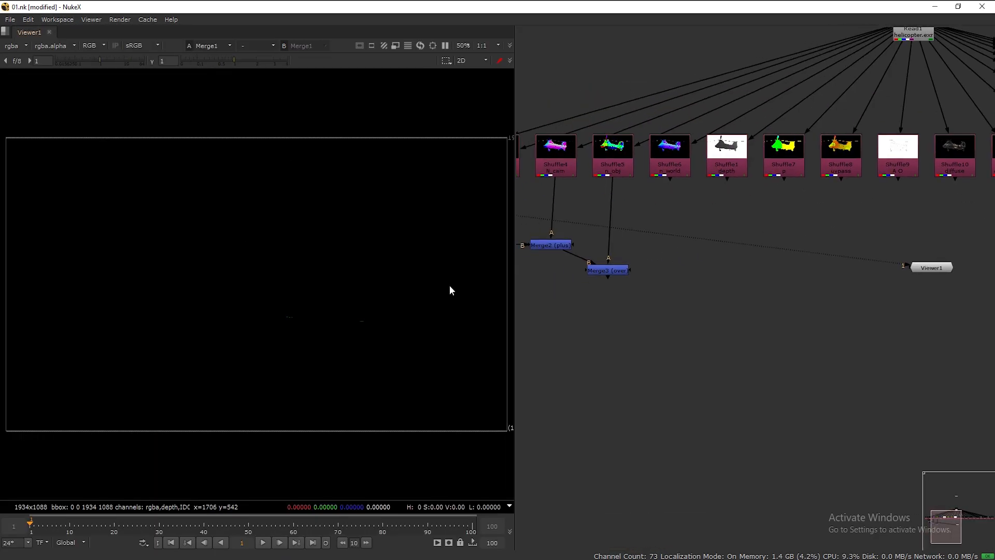
left_click_drag(514, 283, 340, 276)
Route the connection between the second and third Merge nodes through a dot at a right angle
middle_click_drag(473, 273, 574, 275)
left_click_drag(534, 272, 482, 272)
left_click(539, 272)
Add a fourth Merge node set to plus, with the N_world Shuffle as input A and the third Merge as input B
left_click(620, 254)
key("m")
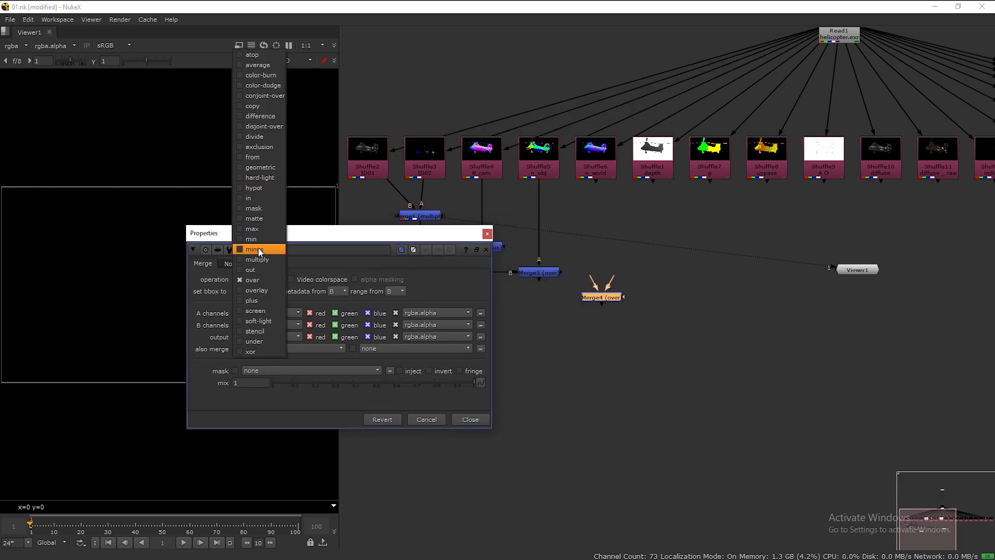
left_click(253, 300)
left_click(487, 233)
left_click_drag(611, 281, 551, 273)
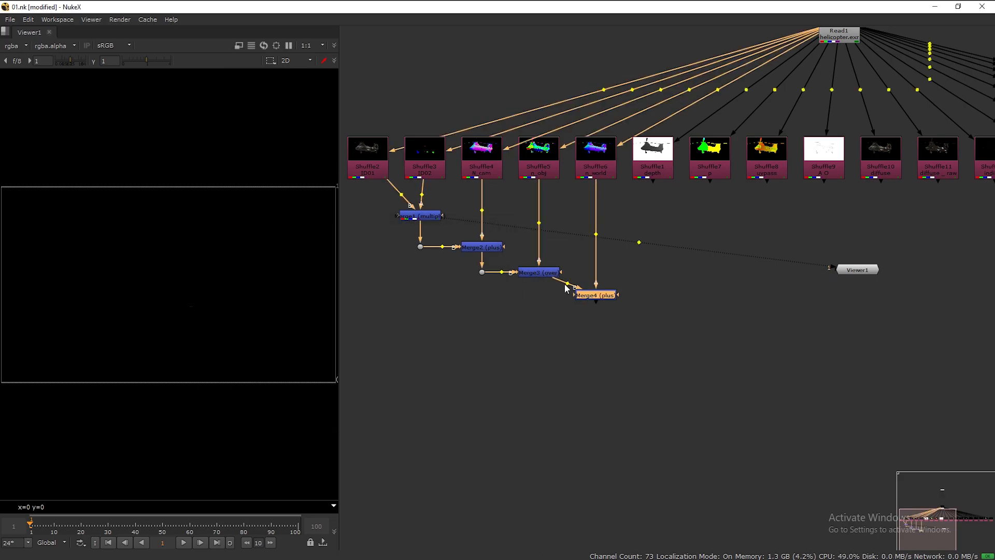
Add a fifth Merge node with the depth Shuffle as input A and the fourth Merge as input B
left_click(642, 272)
key("m")
left_click_drag(605, 299, 606, 298)
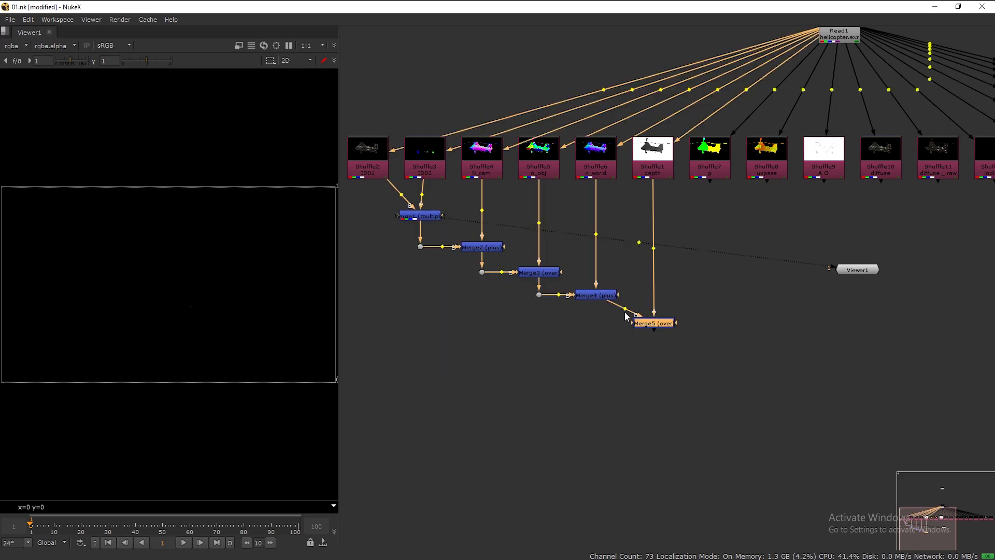
Route the connections from the ID01 Shuffle to the first Merge and from the fourth to the fifth Merge through right-angle dots
scroll(638, 325, "down", 1)
middle_click_drag(637, 325, 600, 315)
left_click_drag(399, 205, 373, 225, "ctrl")
Add a sixth Merge node with Shuffle7 as input A and the fifth Merge routed through a dot as input B
scroll(666, 318, "down", 1)
middle_click_drag(667, 318, 598, 296)
left_click(592, 293)
key("m")
left_click(565, 225)
left_click_drag(599, 306, 593, 181)
left_click_drag(572, 305, 561, 307, "ctrl")
Add a seventh Merge node with Shuffle8, the UV pass, as input A and the sixth Merge as input B
left_click(641, 310)
key("m")
left_click(615, 241)
left_click_drag(649, 296, 602, 311)
left_click_drag(641, 310, 634, 324)
left_click_drag(626, 310, 632, 181)
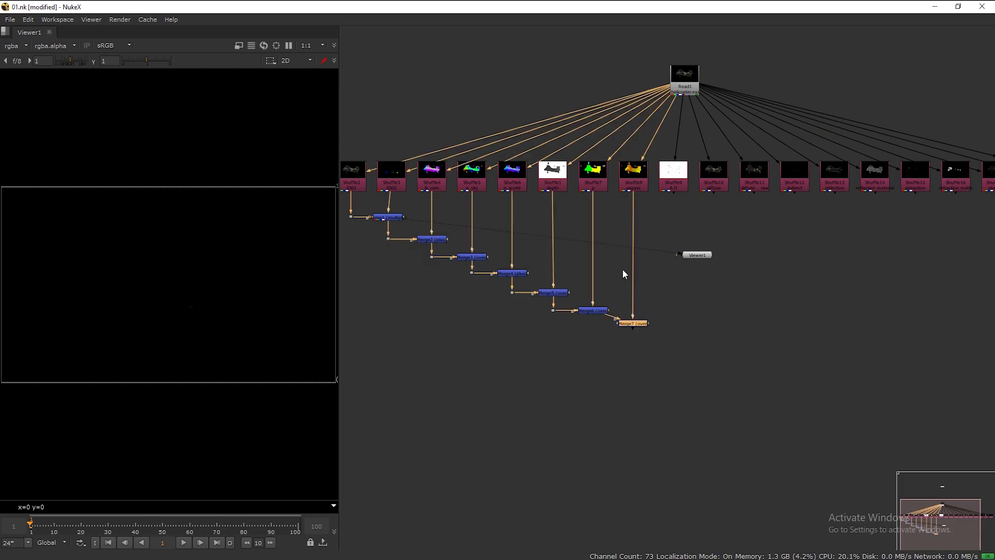
Move the Viewer node aside and add an eighth Merge joining the AO Shuffle to the seventh Merge through a dot
left_click(637, 327)
left_click_drag(697, 255, 664, 386)
key("1")
left_click(679, 339)
key("m")
left_click(654, 271)
left_click_drag(686, 325, 685, 87)
left_click_drag(669, 384, 816, 375)
left_click(671, 244)
left_click_drag(679, 339, 638, 330)
key("period")
Select the Merge nodes of the chain and shift them slightly up towards the Shuffle row
scroll(531, 271, "down", 1)
left_click(413, 226)
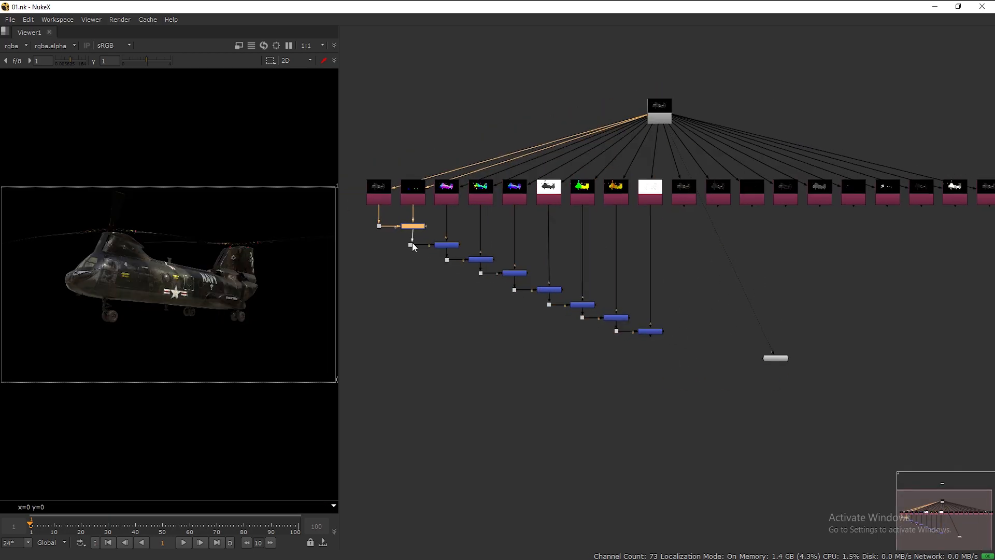
left_click_drag(395, 231, 722, 357)
left_click_drag(655, 334, 655, 330)
left_click(725, 324)
middle_click_drag(726, 324, 710, 319)
left_click_drag(351, 210, 679, 346)
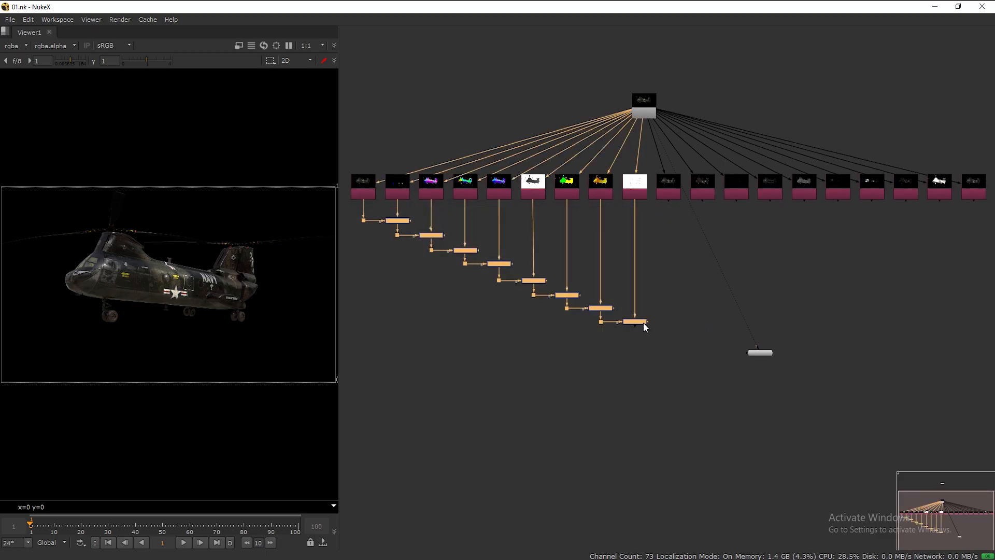
Add a ninth Merge with the diffuse Shuffle as input A and the eighth Merge as input B, aligned under its Shuffle
key("m")
scroll(680, 323, "up", 2)
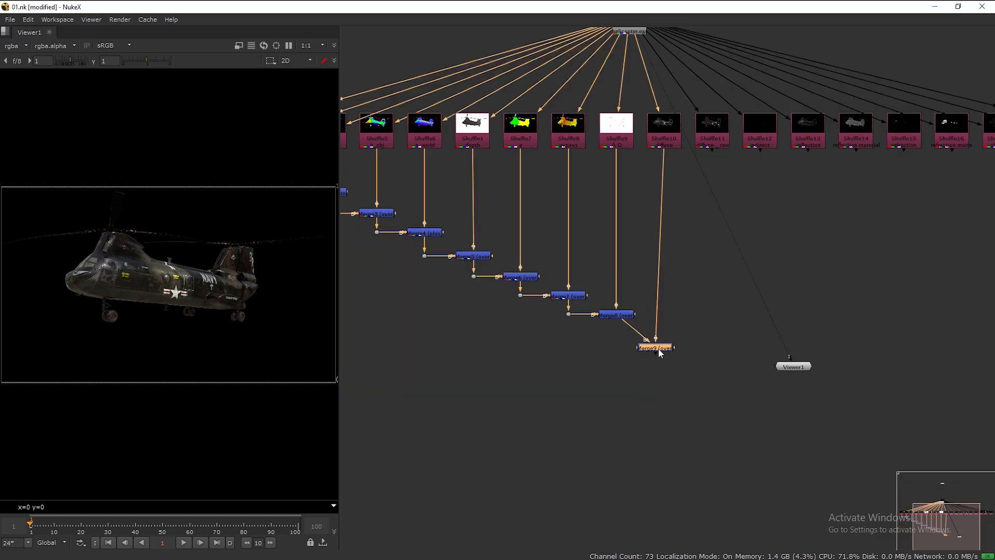
left_click_drag(664, 342, 665, 336)
middle_click_drag(694, 330, 667, 325)
Add a tenth Merge with Shuffle11, the raw diffuse pass, as input A and the ninth Merge through a dot as input B
left_click(688, 327)
key("m")
left_click_drag(682, 316, 644, 331)
left_click_drag(688, 328, 682, 349)
left_click_drag(681, 337, 652, 352)
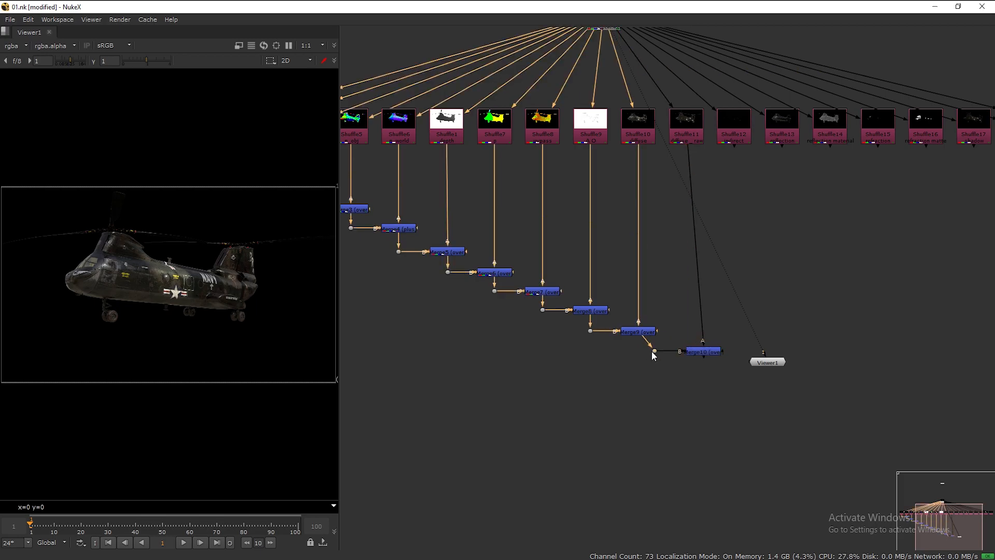
Move the Viewer node out of the way and add an eleventh Merge joining the indirect Shuffle to the tenth Merge
scroll(692, 349, "down", 2)
left_click_drag(731, 361, 543, 391)
key("m")
left_click_drag(725, 340, 666, 354)
left_click_drag(728, 352, 662, 378)
left_click_drag(717, 376, 703, 376)
Add a twelfth Merge with the reflection Shuffle as input A and the eleventh Merge as input B
middle_click_drag(747, 368, 679, 340)
left_click(688, 350)
key("m")
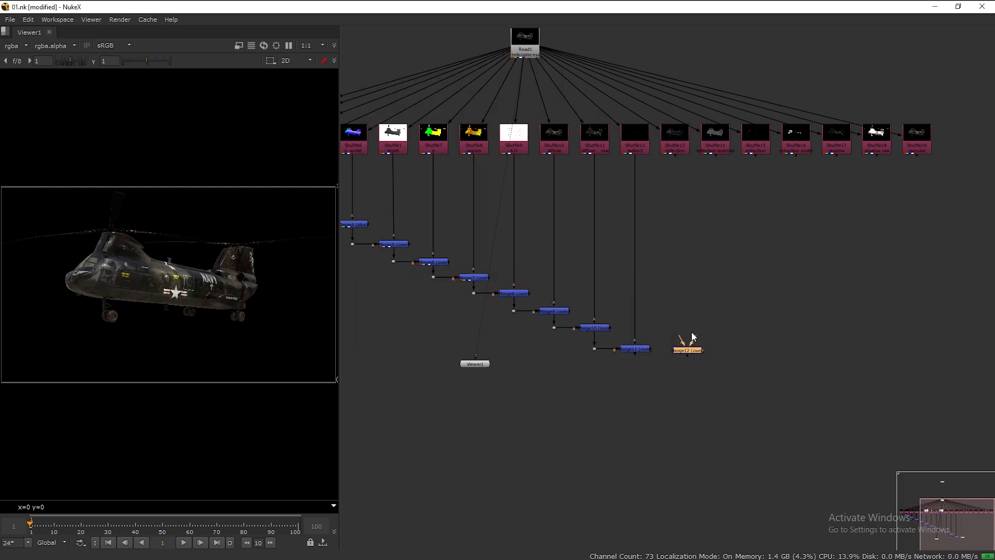
left_click_drag(684, 337, 637, 348)
left_click_drag(686, 339, 661, 166)
Add a thirteenth and a fourteenth Merge that chain in Shuffle14 and Shuffle15 as their A inputs
key("m")
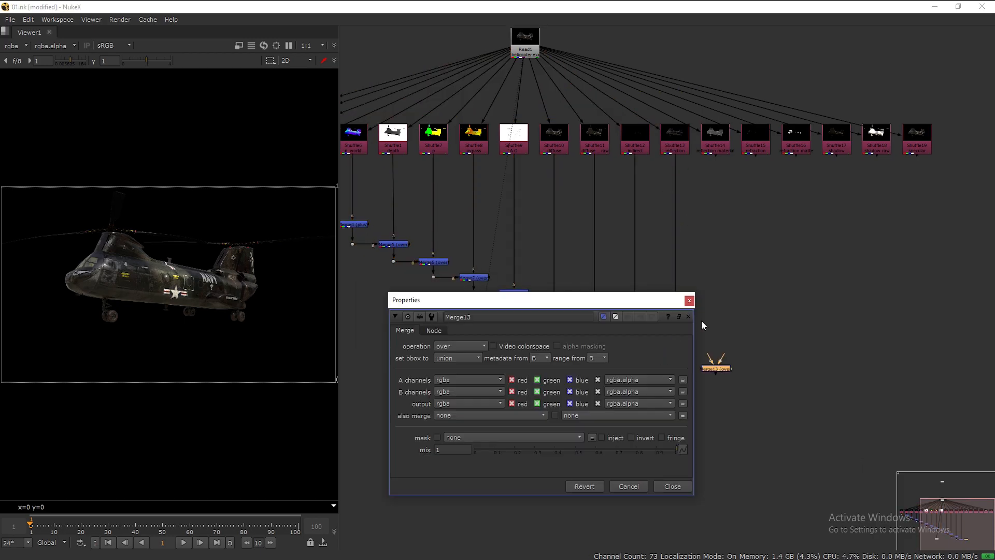
middle_click_drag(765, 394, 710, 353)
left_click(710, 353)
key("m")
left_click_drag(707, 342, 664, 350)
left_click_drag(708, 344, 701, 106)
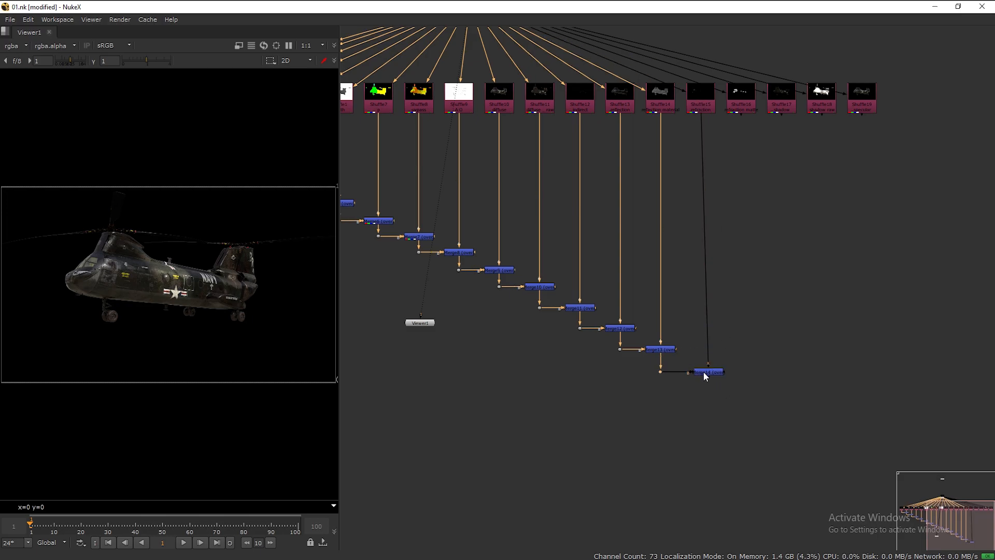
Add a fifteenth and a sixteenth Merge that chain in Shuffle16 and the shadow pass of Shuffle17
key("m")
left_click_drag(751, 372, 765, 372)
middle_click_drag(738, 391, 732, 377)
key("m")
left_click_drag(731, 362, 719, 102)
left_click_drag(731, 371, 752, 85)
Add a seventeenth and an eighteenth Merge that chain in the raw shadow Shuffle and the specular Shuffle
key("m")
left_click_drag(766, 380, 750, 411)
left_click(804, 384)
key("m")
left_click_drag(808, 373, 753, 410)
left_click_drag(800, 373, 792, 89)
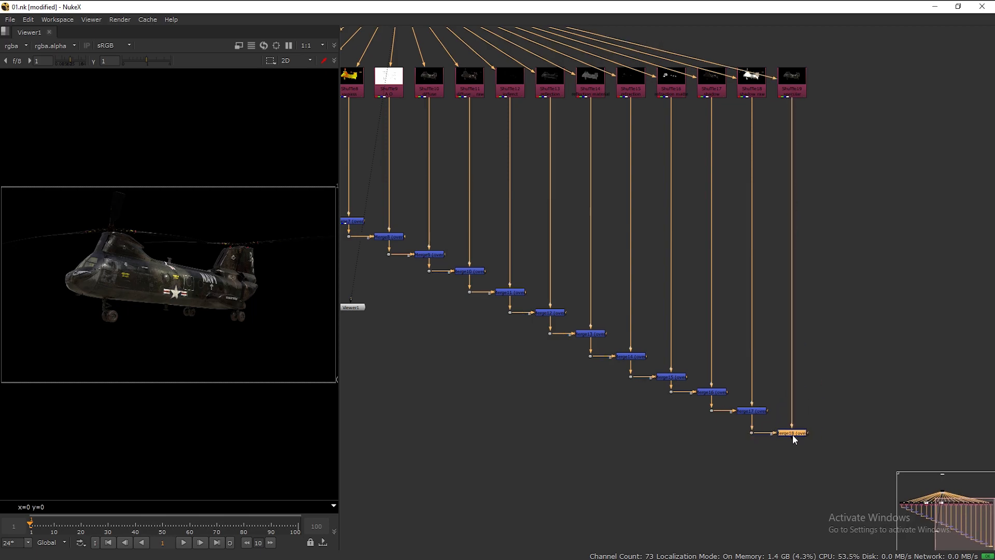
Place the Viewer node beneath the eighteenth Merge and connect it to that Merge's output
scroll(698, 366, "down", 1)
left_click_drag(432, 143, 775, 425)
left_click_drag(405, 317, 808, 472)
scroll(487, 414, "down", 2)
middle_click_drag(494, 424, 629, 362)
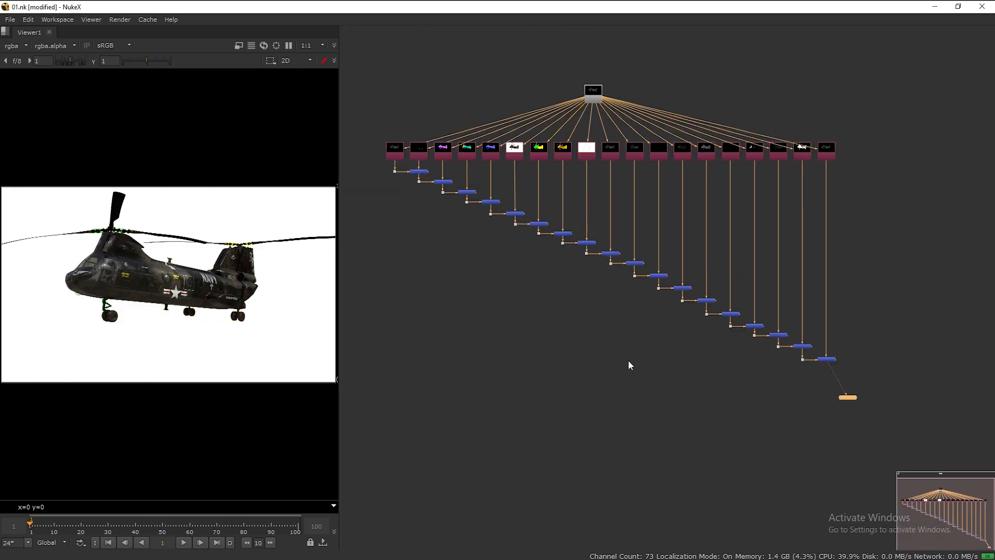
Expand the node graph to full size and pull the first seven Merge nodes up into an evenly tightened staircase
key("space")
scroll(544, 368, "up", 3)
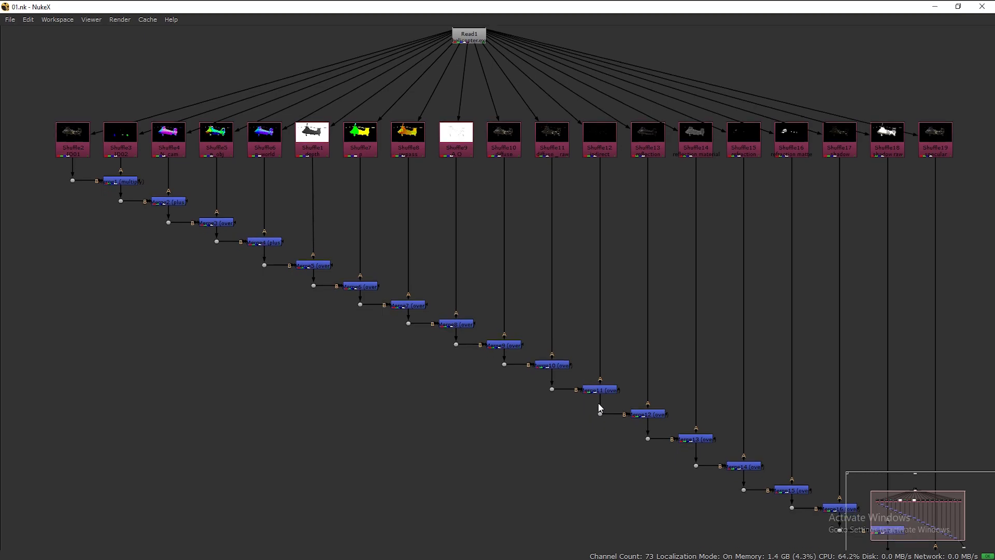
left_click_drag(66, 195, 974, 552)
left_click_drag(170, 140, 170, 129)
left_click_drag(145, 142, 977, 501)
left_click_drag(218, 150, 977, 490)
mouse_move(268, 159)
left_mouse_down()
mouse_move(268, 150)
mouse_move(268, 158)
left_mouse_up()
left_click_drag(243, 166, 979, 487)
left_click_drag(316, 179, 315, 170)
left_click_drag(290, 180, 979, 479)
left_click_drag(362, 190, 363, 185)
left_click_drag(336, 196, 993, 480)
left_click_drag(410, 203, 410, 201)
Continue tightening the staircase from the eighth to the eighteenth Merge by moving each remaining group of Merges up
left_click_drag(393, 213, 993, 466)
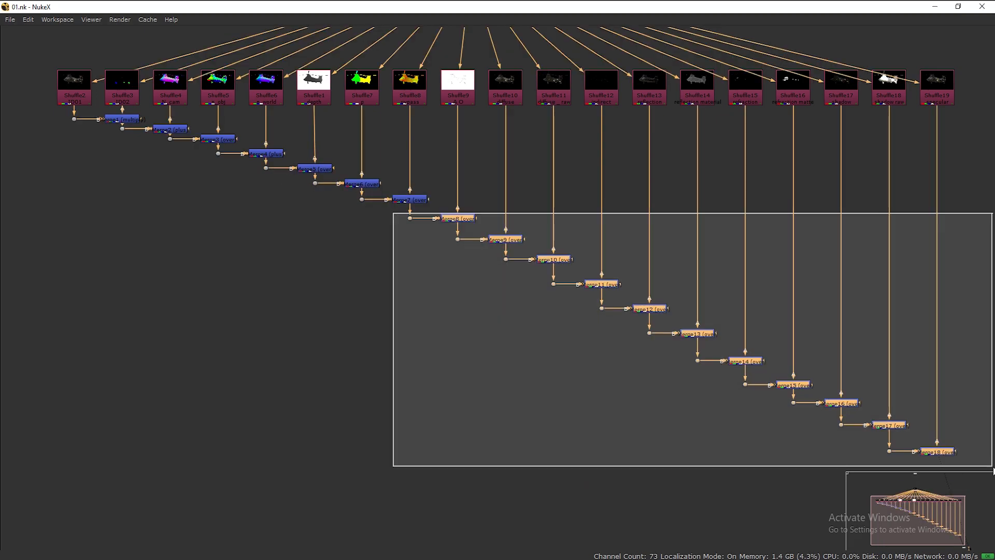
left_click_drag(457, 218, 458, 214)
left_click_drag(444, 224, 977, 470)
left_click_drag(506, 236, 977, 467)
left_click_drag(554, 250, 554, 244)
left_click_drag(522, 256, 977, 458)
left_click_drag(601, 269, 601, 261)
left_click_drag(573, 274, 980, 462)
left_click_drag(649, 285, 697, 281)
left_click_drag(672, 293, 980, 453)
left_click_drag(757, 310, 758, 298)
left_click_drag(721, 307, 987, 444)
left_click_drag(799, 322, 986, 442)
left_click_drag(842, 333, 842, 332)
left_click_drag(816, 343, 985, 441)
left_click_drag(890, 356, 890, 352)
left_click_drag(865, 363, 985, 436)
left_click_drag(941, 377, 941, 368)
Send the output of the last Merge node to the Viewer
scroll(579, 338, "down", 4)
scroll(552, 212, "up", 5)
scroll(464, 261, "down", 3)
middle_click_drag(506, 363, 467, 309)
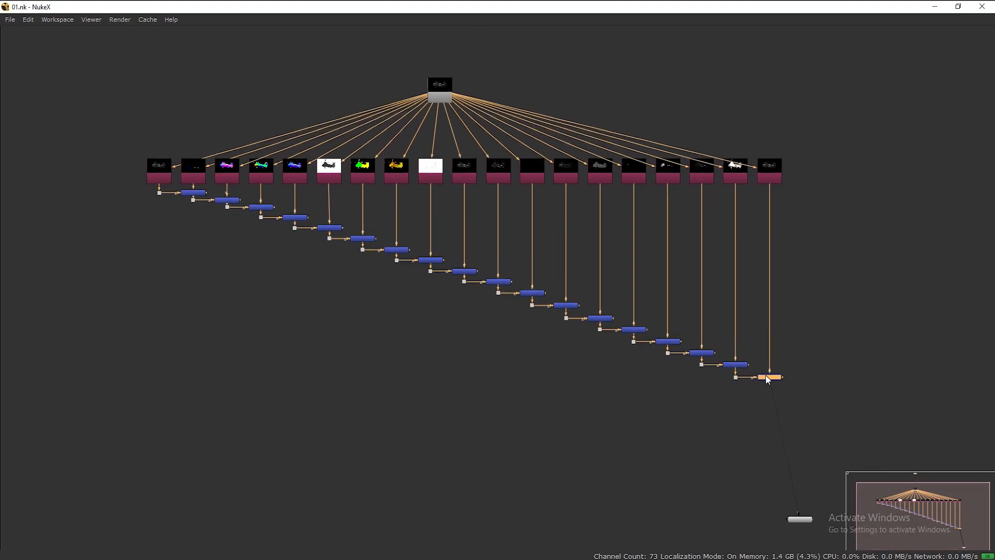
key("1")
left_click(475, 438)
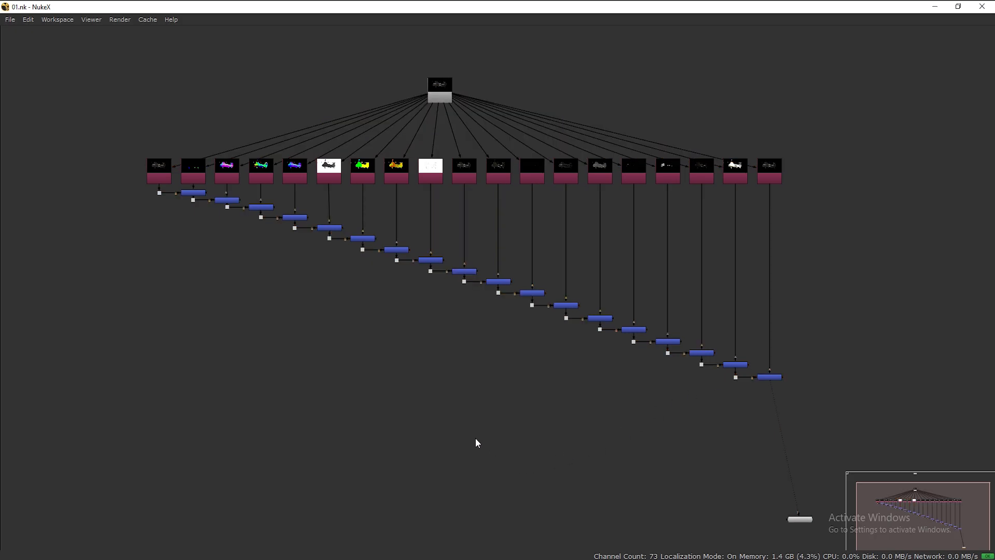
Restore the viewer beside the node graph, widen it, and align the Viewer node directly beneath the last Merge
key("space")
scroll(527, 402, "down", 3)
scroll(658, 378, "up", 5)
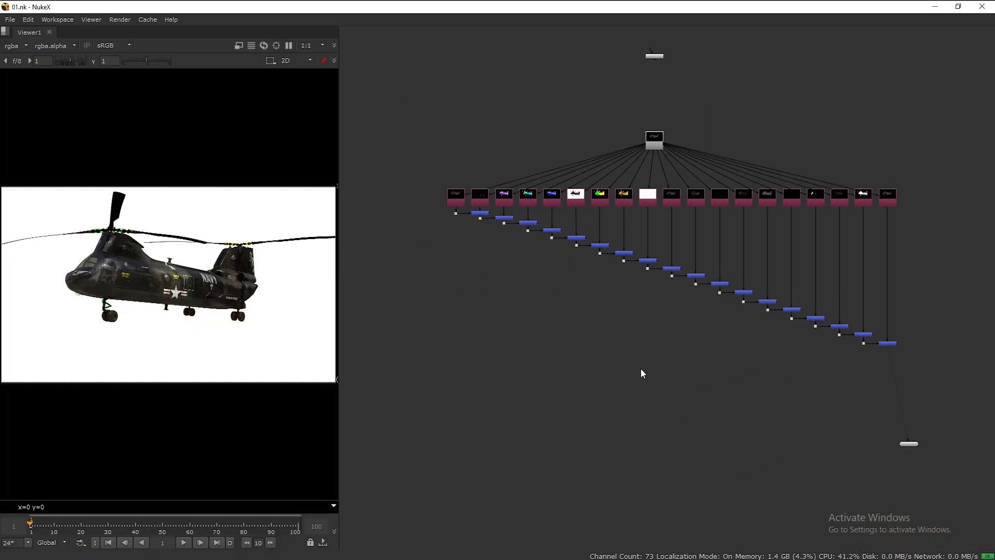
middle_click_drag(540, 374, 583, 369)
left_click_drag(339, 418, 584, 411)
scroll(831, 334, "down", 2)
middle_click_drag(831, 334, 660, 306)
left_click_drag(959, 417, 938, 417)
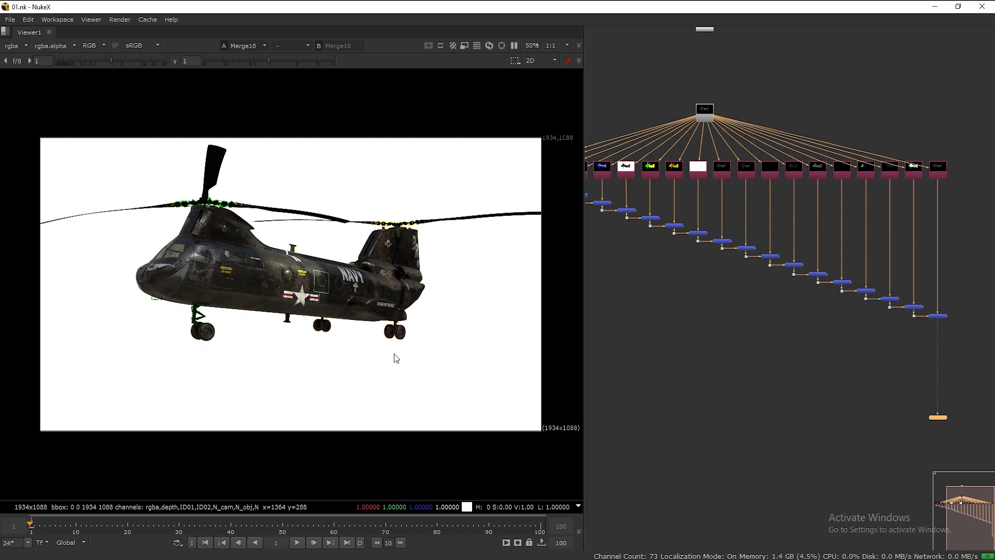
scroll(739, 319, "up", 1)
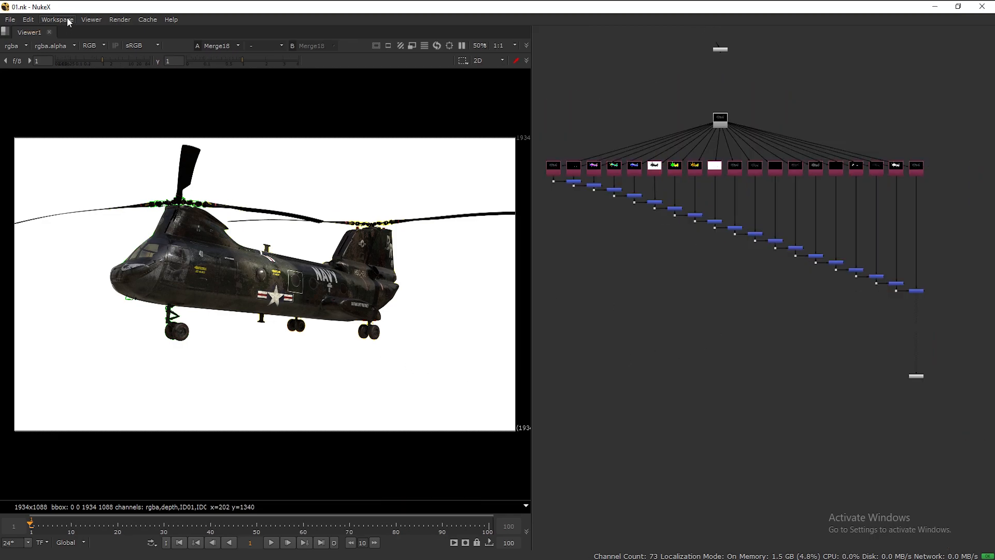
Switch to the Compositing workspace and frame the Shuffle and Merge tree in its node graph
left_click(57, 19)
left_click(70, 72)
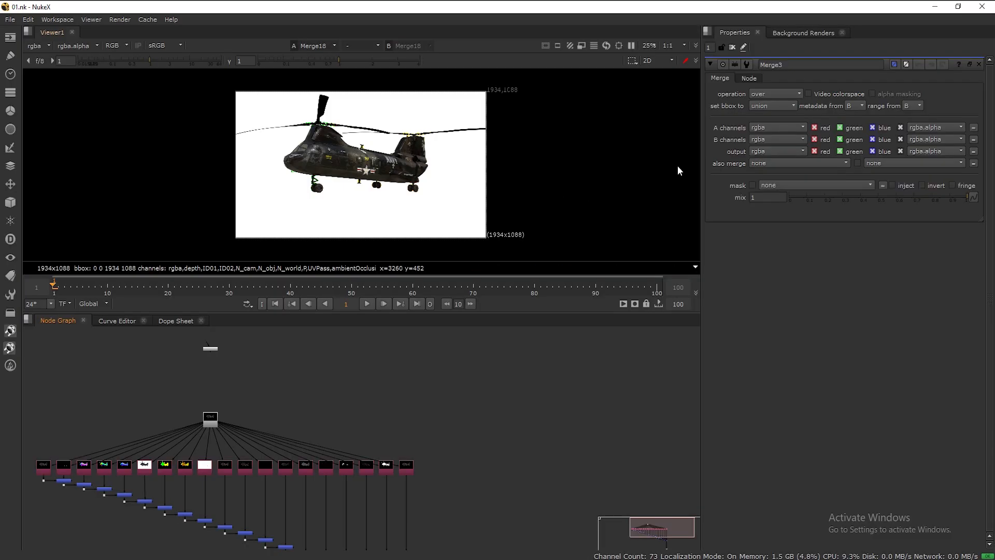
scroll(365, 440, "up", 3)
middle_click_drag(366, 440, 530, 337)
scroll(552, 395, "down", 1)
middle_click_drag(561, 407, 526, 417)
scroll(546, 427, "down", 2)
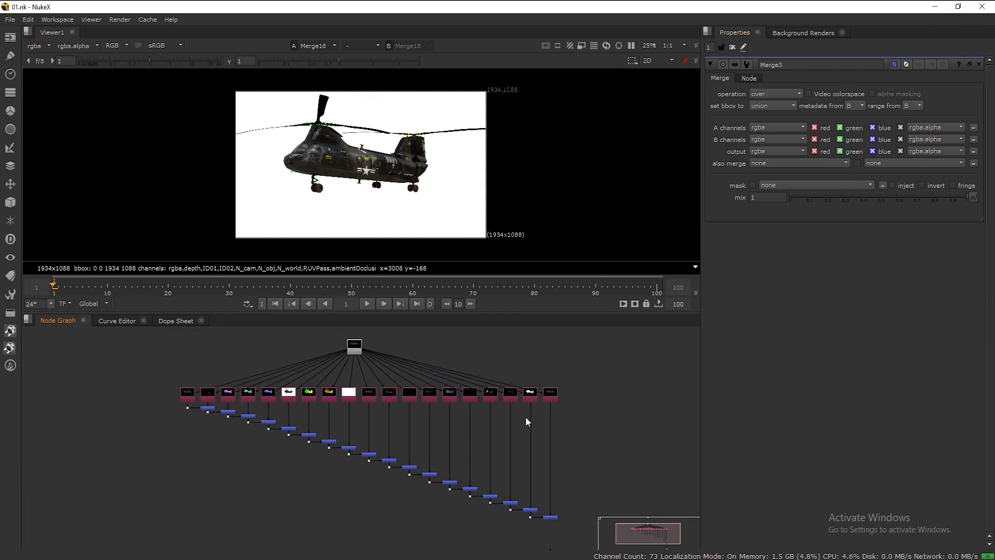
scroll(525, 418, "up", 1)
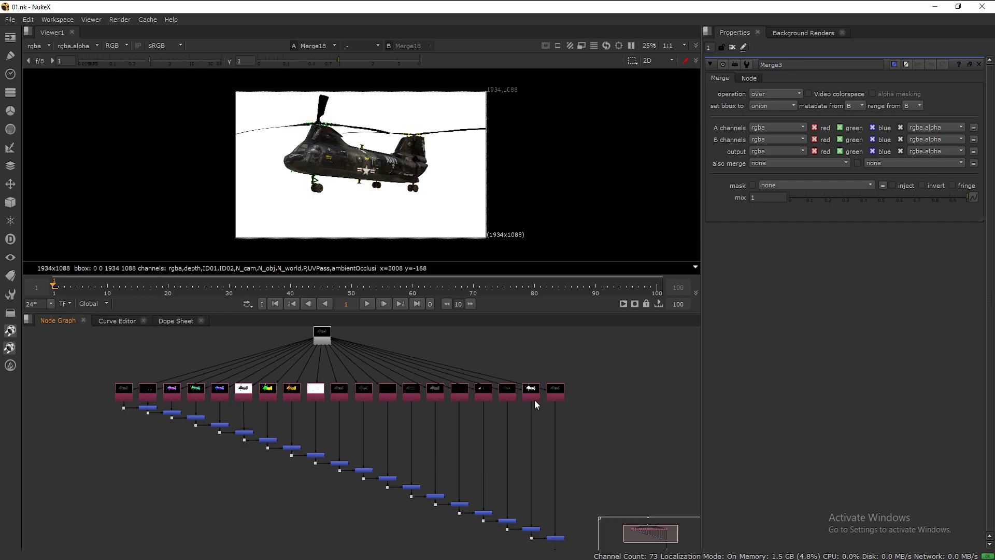
key("space")
key("space")
Return to the saved custom workspace, narrow the viewer, and fit the composite image within it
left_click(57, 19)
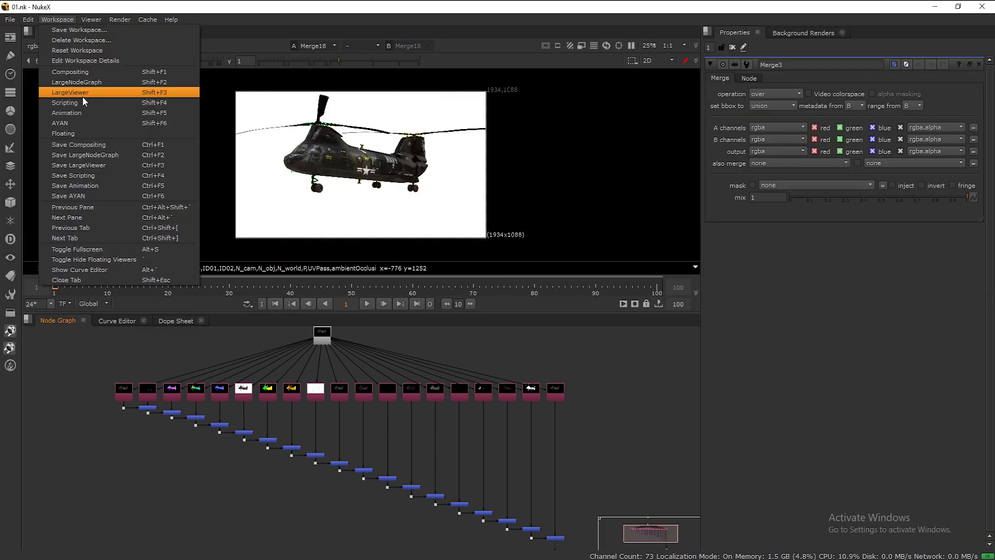
left_click(81, 92)
left_click_drag(532, 272, 450, 265)
scroll(773, 255, "up", 1)
middle_click_drag(773, 255, 837, 294)
scroll(366, 289, "up", 1)
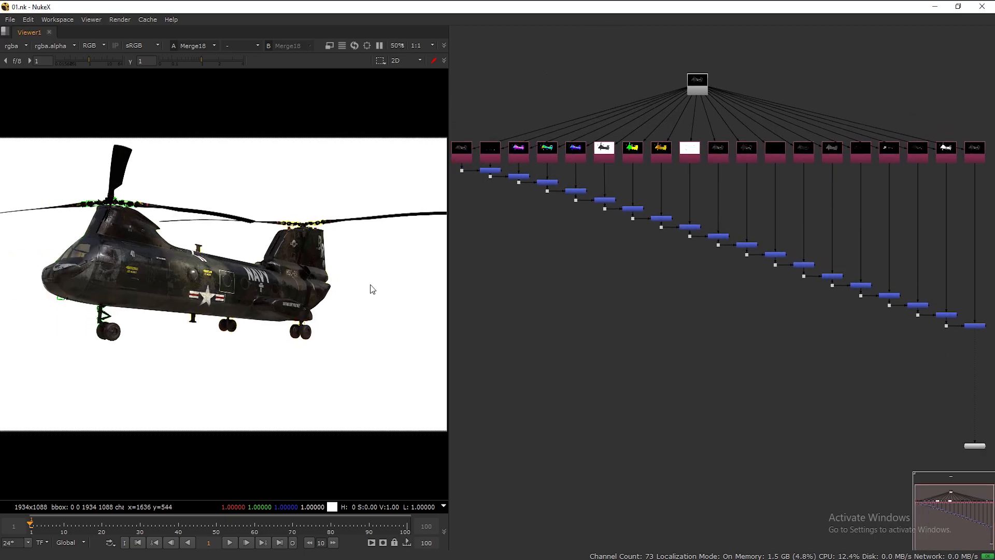
key("f")
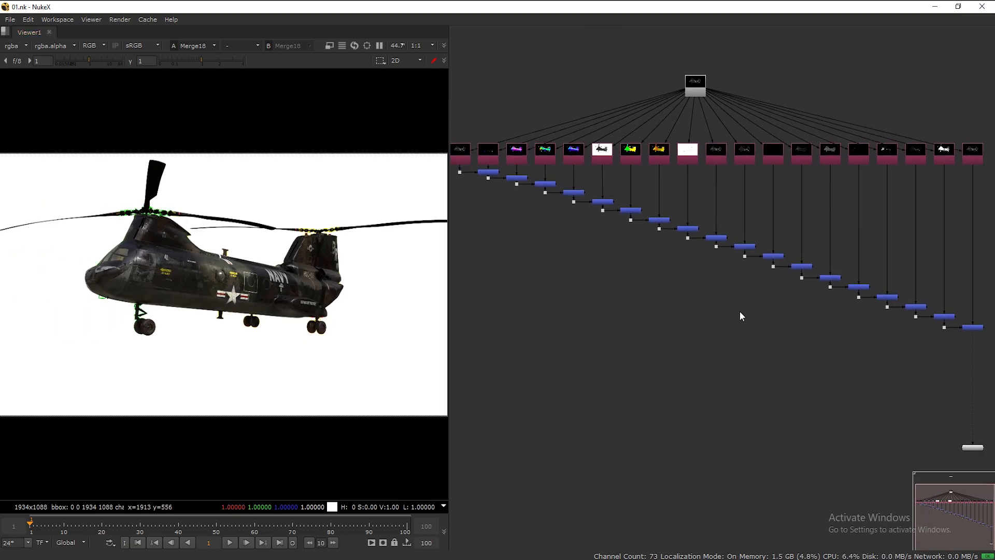
Expand the node graph to full size and shift the Viewer node further below the last Merge
scroll(737, 311, "down", 1)
middle_click_drag(729, 311, 724, 304)
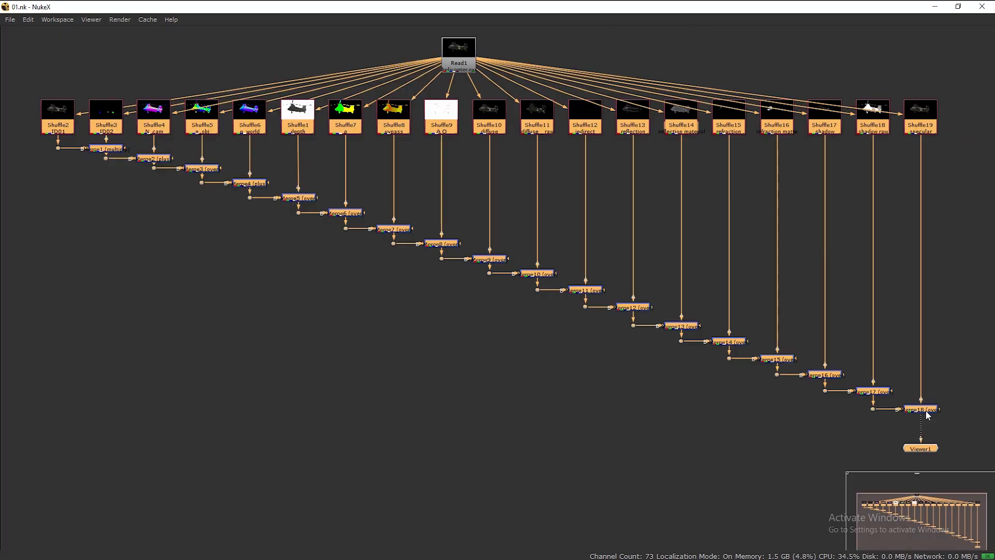
left_click_drag(926, 410, 926, 403)
left_click_drag(924, 438, 924, 447)
left_click(660, 365)
Move the last Merges of the chain, from Merge13 onward, upward to even out and shorten the vertical gaps between them
middle_click_drag(660, 365, 671, 389)
left_click_drag(617, 337, 939, 422)
left_click_drag(776, 370, 969, 426)
left_click_drag(939, 413, 940, 408)
left_click_drag(815, 379, 969, 417)
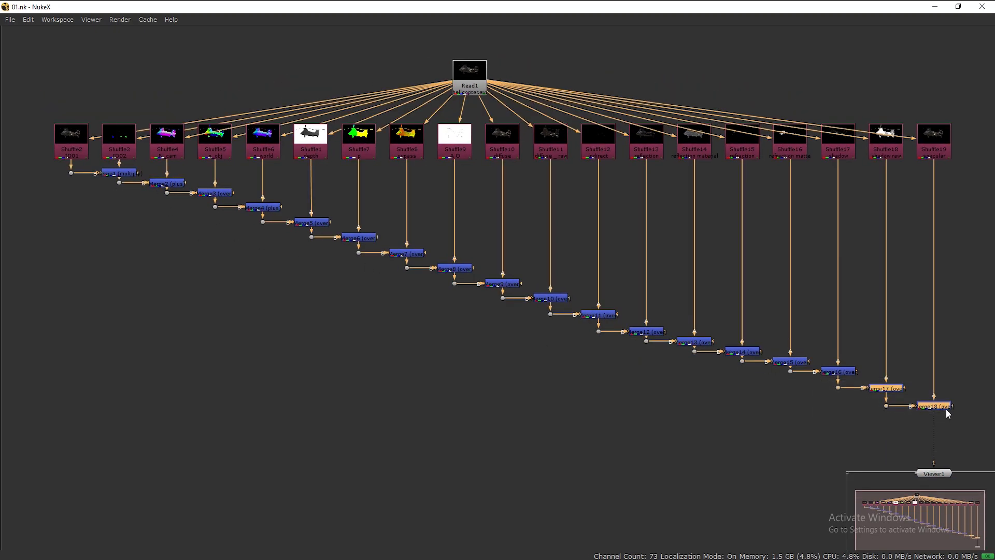
Shift the Merges from the middle of the chain onward, Merge12 back to Merge9, upward as groups to match the tighter spacing
left_click_drag(333, 244, 747, 354)
mouse_move(970, 418)
left_mouse_down()
mouse_move(812, 361)
mouse_move(628, 327)
mouse_move(644, 328)
left_mouse_up()
mouse_move(971, 413)
left_mouse_down()
mouse_move(576, 307)
mouse_move(588, 312)
left_mouse_up()
left_click_drag(972, 411, 487, 295)
left_click_drag(550, 300, 549, 295)
left_click_drag(982, 409, 429, 272)
left_click_drag(500, 284, 500, 284)
left_click_drag(980, 410, 430, 278)
left_click_drag(502, 284, 502, 279)
Raise the chain group by group from Merge8 back to the first Merges so the whole staircase has even, compact gaps
left_click_drag(965, 390, 369, 259)
left_click_drag(443, 270, 443, 264)
left_click_drag(970, 388, 327, 247)
left_click_drag(395, 253, 394, 247)
left_click_drag(984, 386, 348, 235)
left_click_drag(975, 384, 296, 217)
left_click_drag(985, 369, 210, 204)
left_click_drag(253, 207, 252, 203)
left_click_drag(978, 384, 113, 165)
left_click(122, 202)
Move the Viewer node up so it sits closely beneath the last Merge, Merge18
mouse_move(598, 346)
middle_mouse_down()
mouse_move(550, 368)
mouse_move(600, 364)
mouse_move(610, 349)
middle_mouse_up()
left_click_drag(969, 482, 872, 371)
middle_click_drag(700, 378, 761, 406)
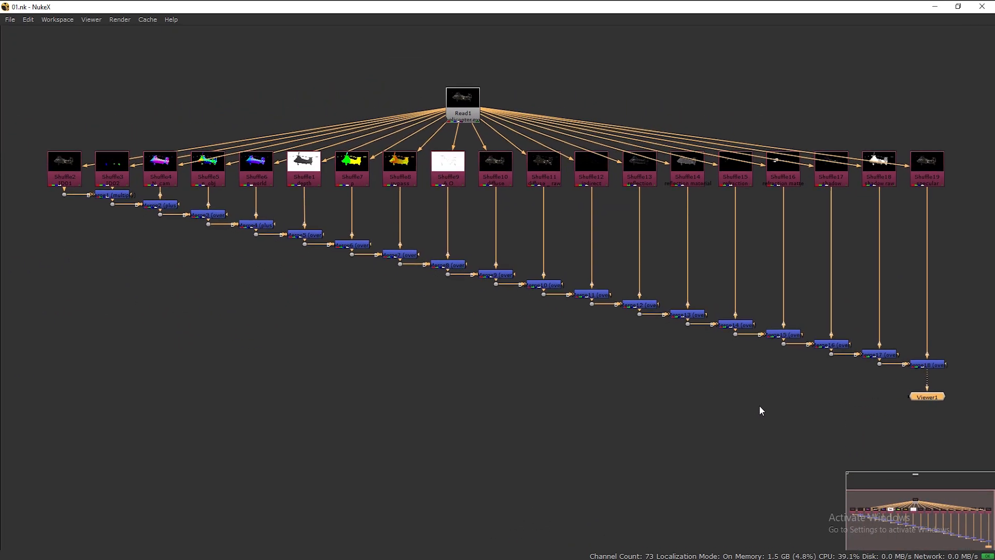